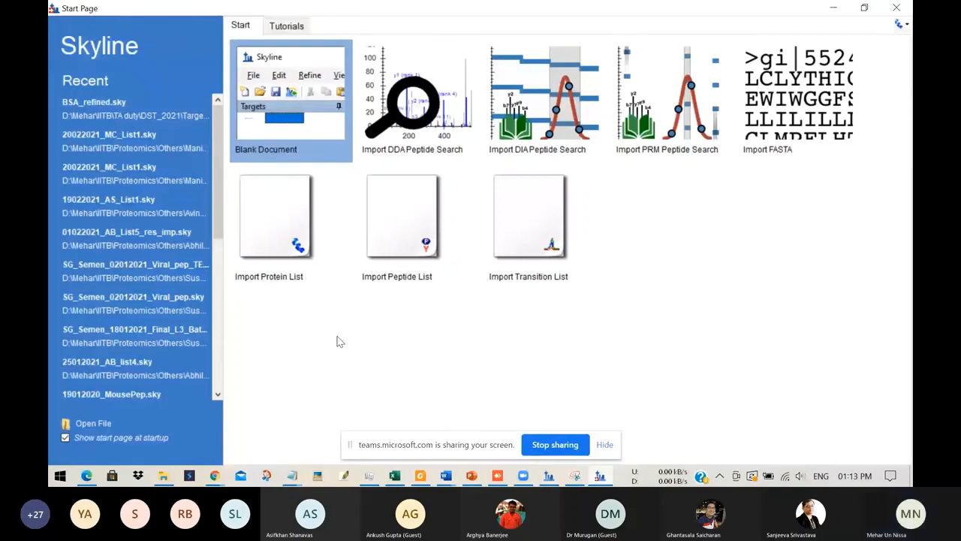
Step: Create a blank document, then switch to the BSA_fasta Notepad file and copy its entire ALBU_BOVIN FASTA record
click(277, 81)
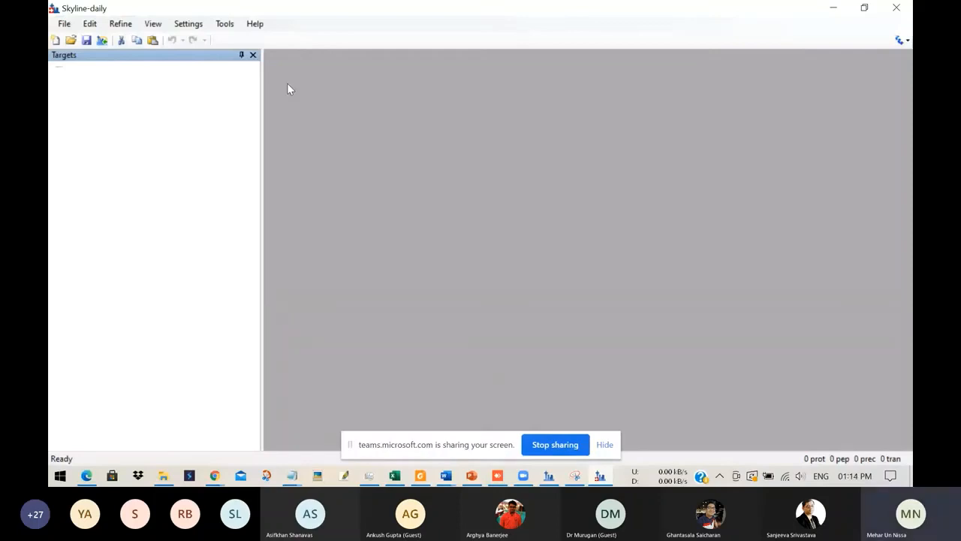
click(293, 475)
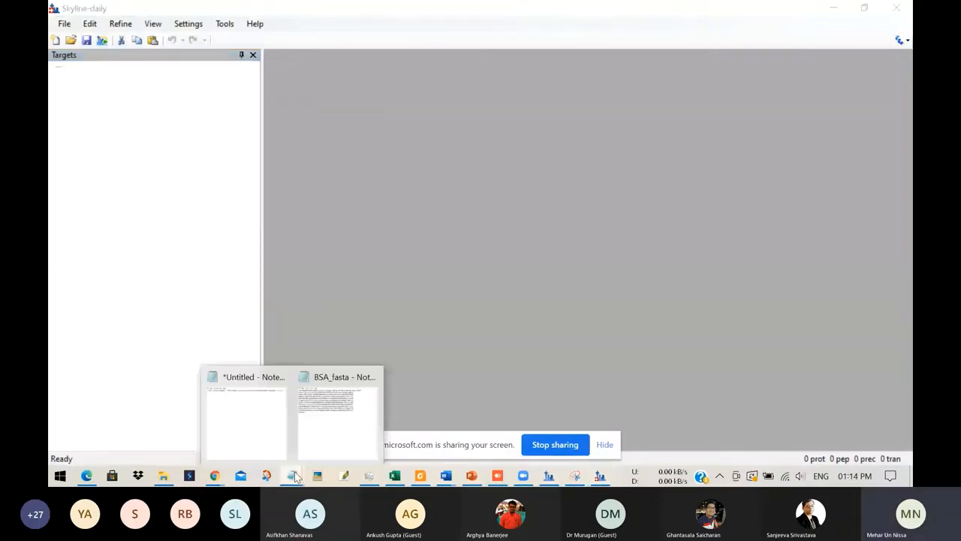
click(352, 422)
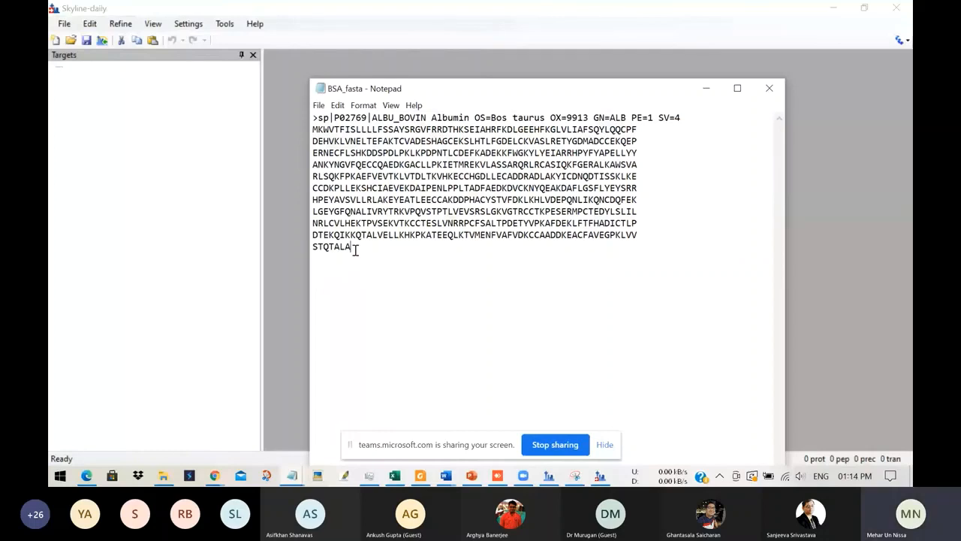
drag(355, 249, 305, 114)
key(ctrl+c)
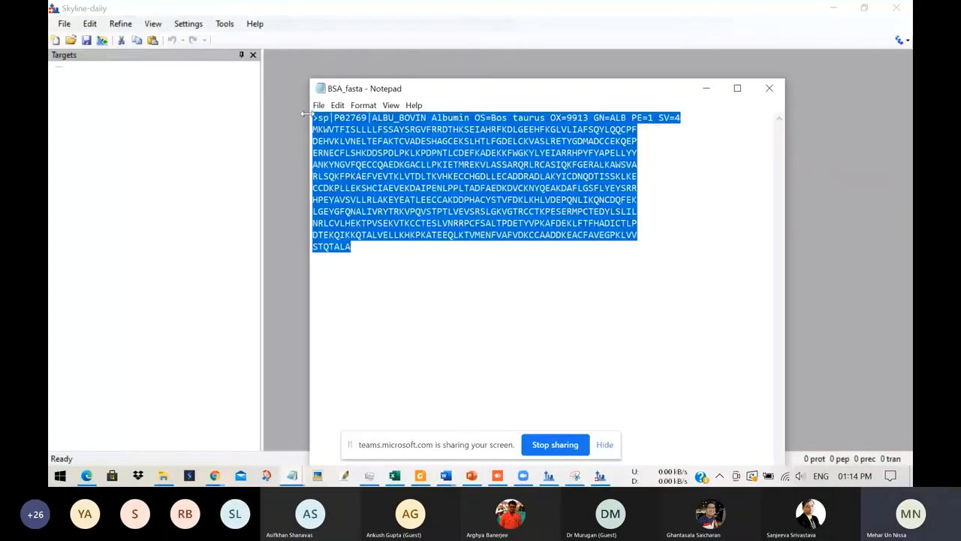
Step: Insert the copied ALBU_BOVIN FASTA record into the Skyline document as a target protein, checking it for errors first
click(90, 23)
mouse_move(165, 219)
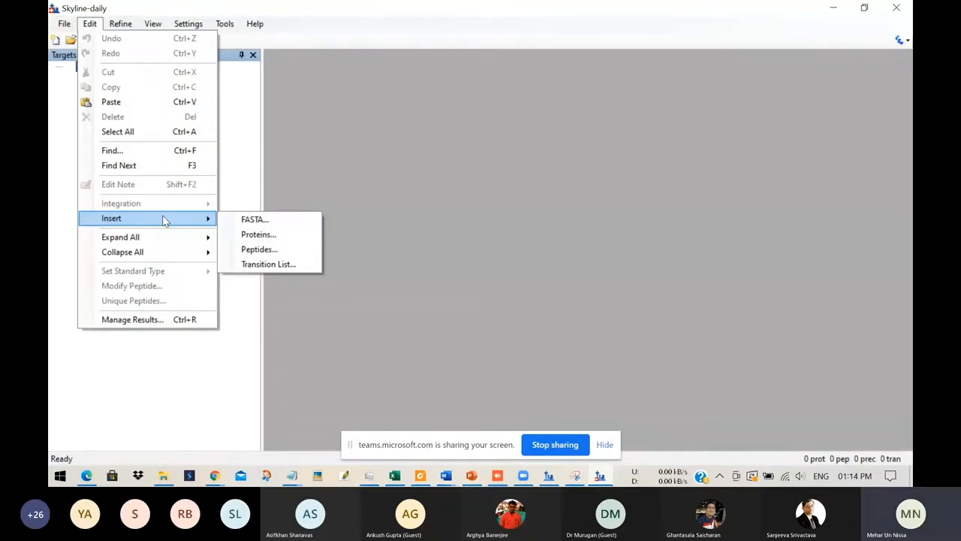
click(255, 219)
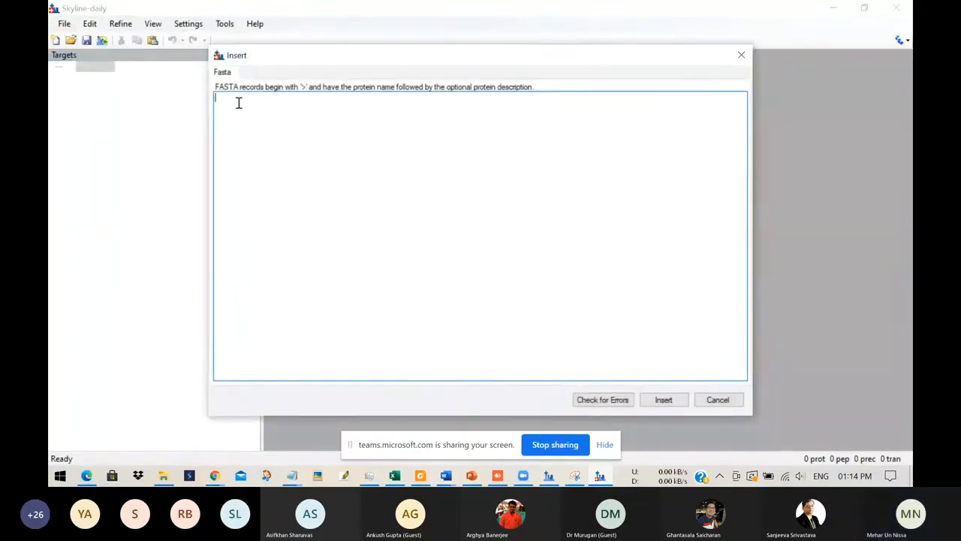
key(ctrl+v)
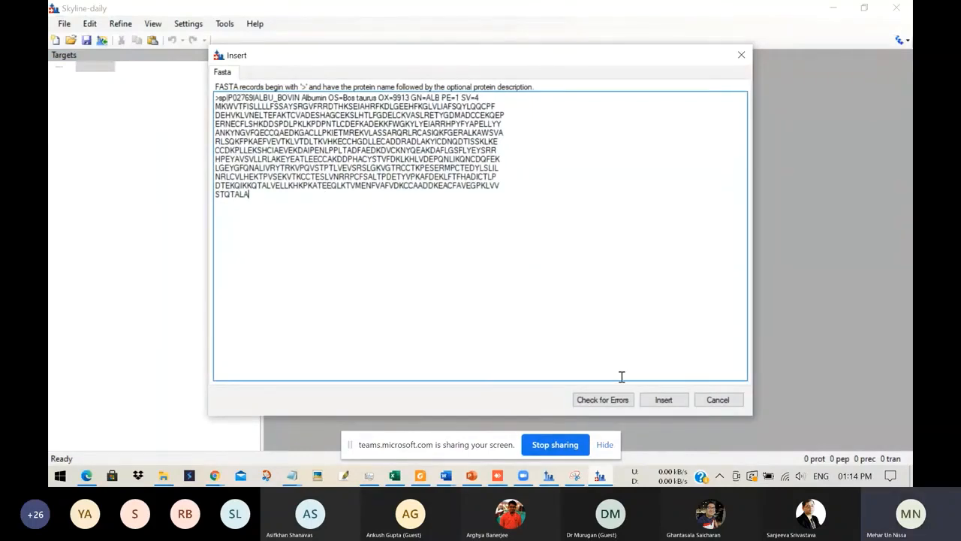
click(602, 399)
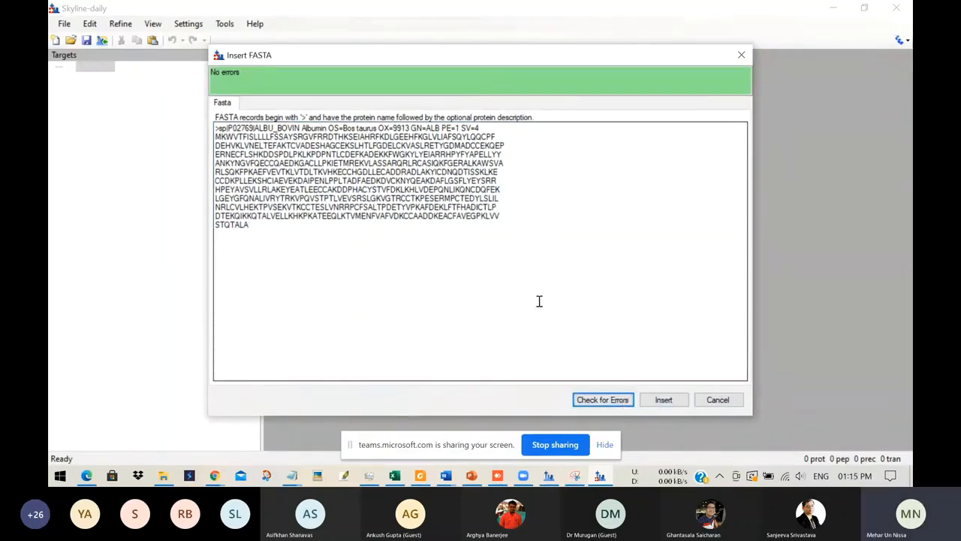
click(664, 399)
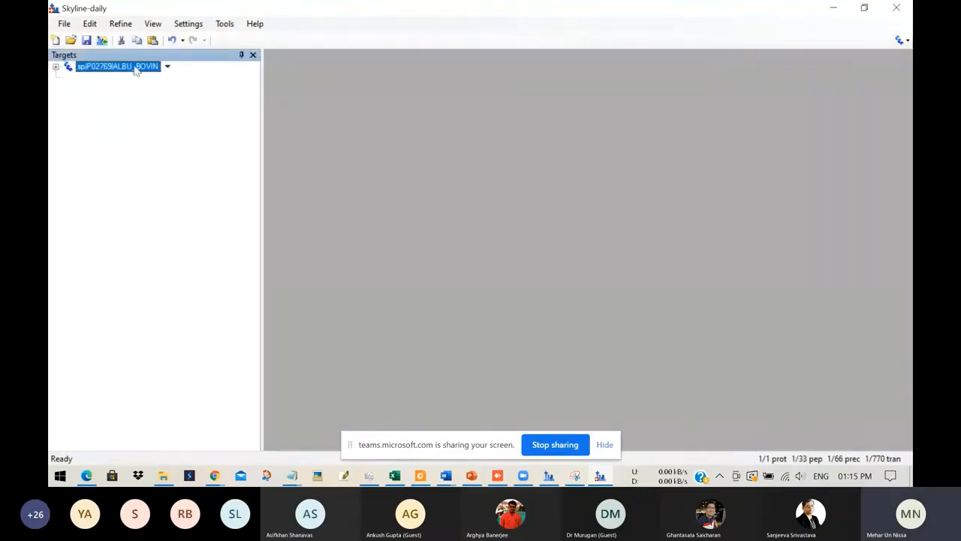
Step: Expand the ALBU_BOVIN protein in the target tree to inspect its peptides
click(54, 67)
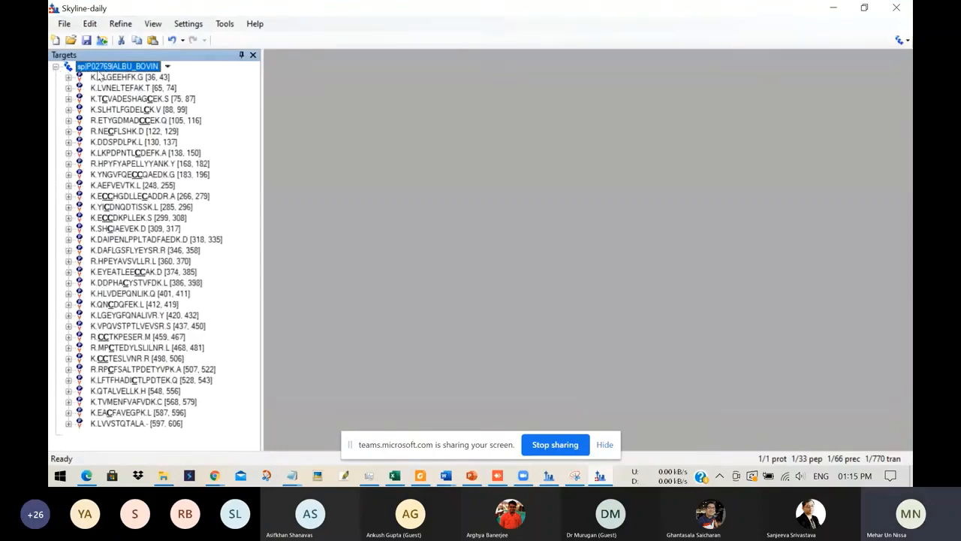
click(98, 76)
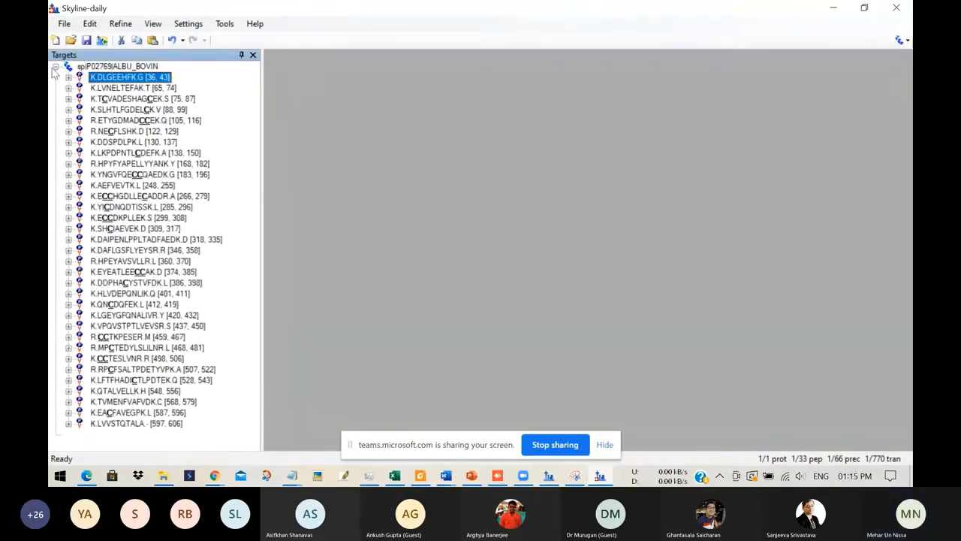
click(55, 68)
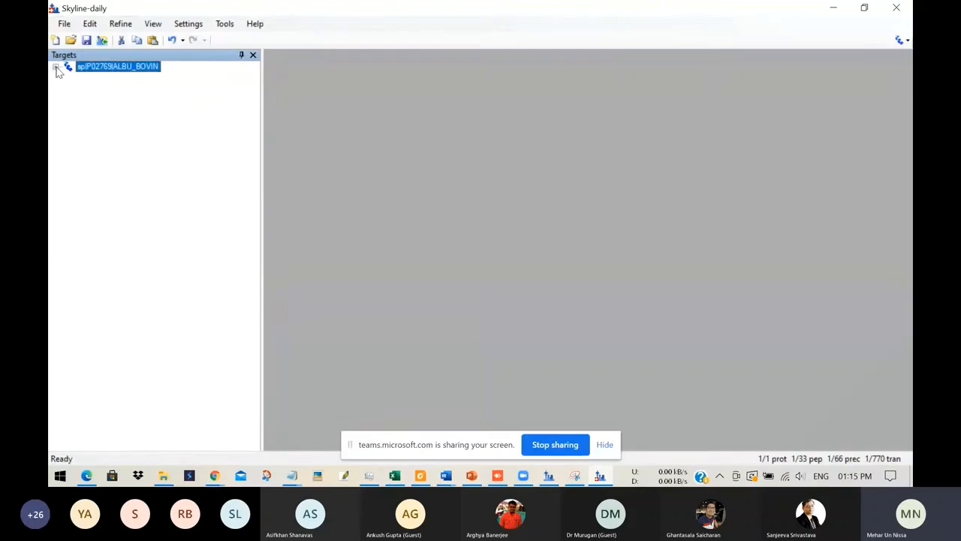
click(55, 68)
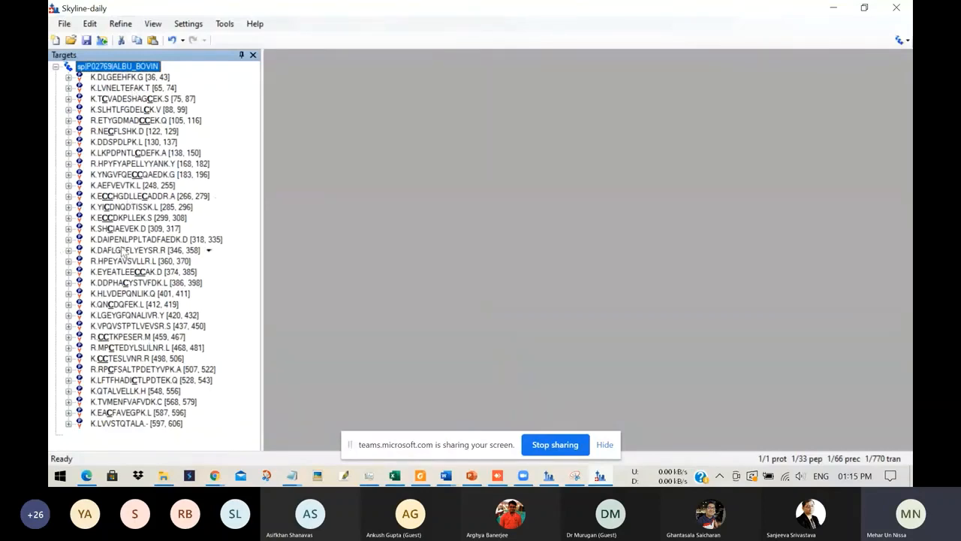
Step: Review the enzyme and background proteome choices in the digestion part of the peptide settings
click(187, 27)
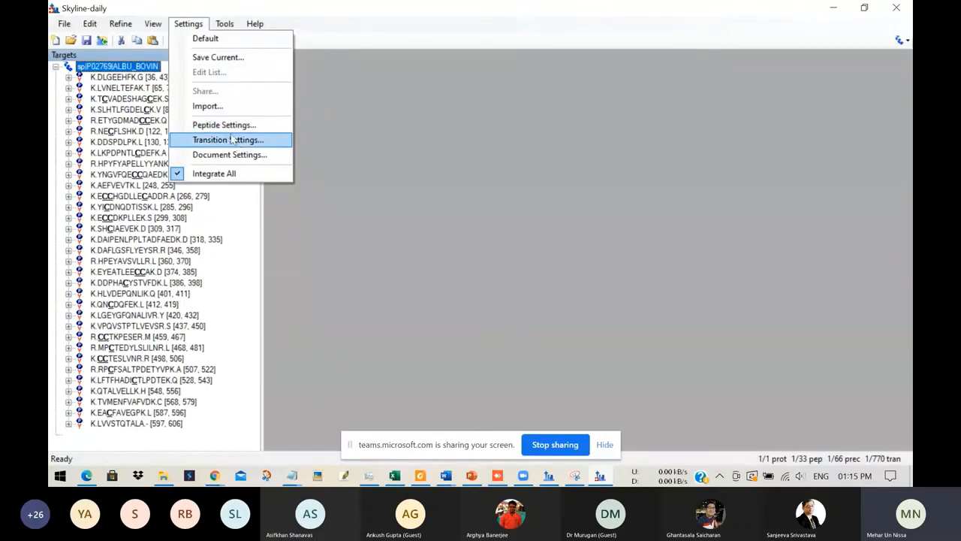
click(225, 125)
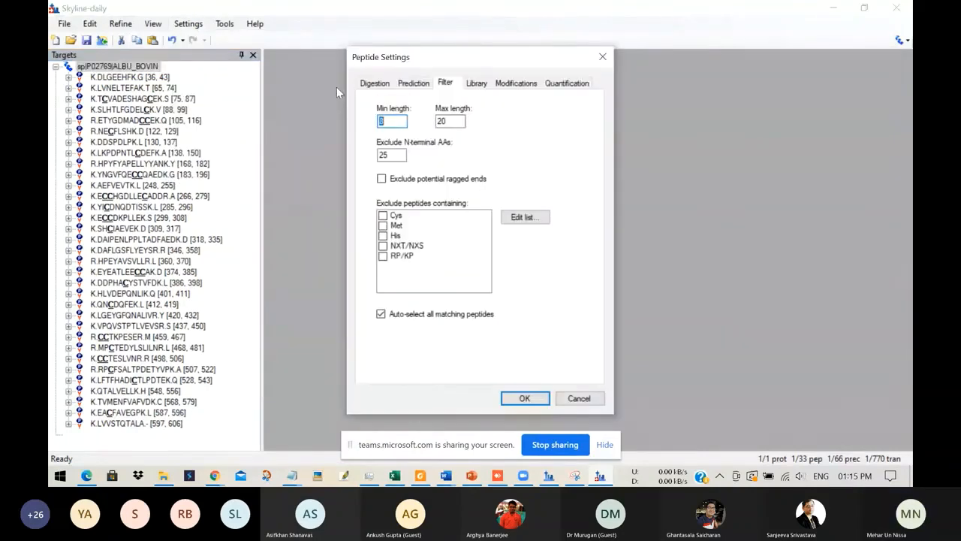
click(380, 84)
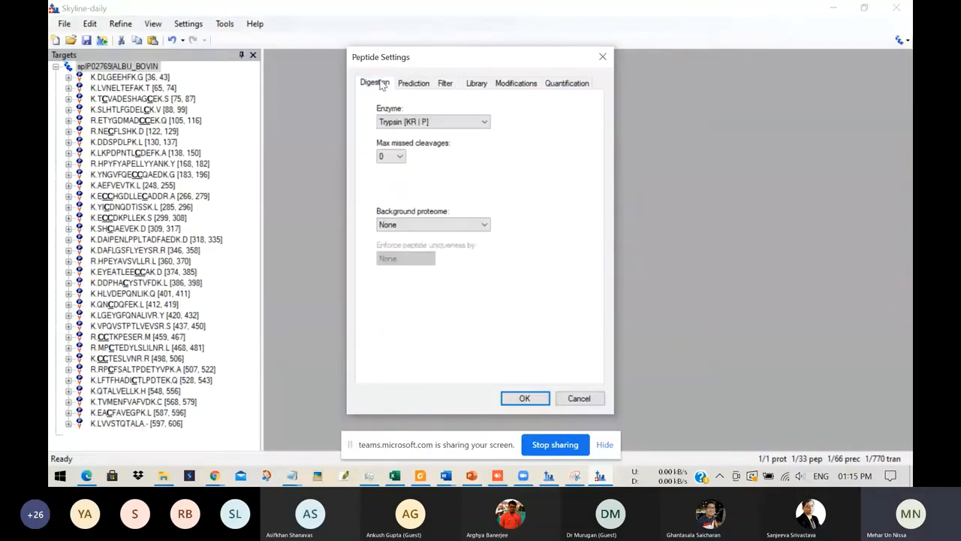
click(484, 123)
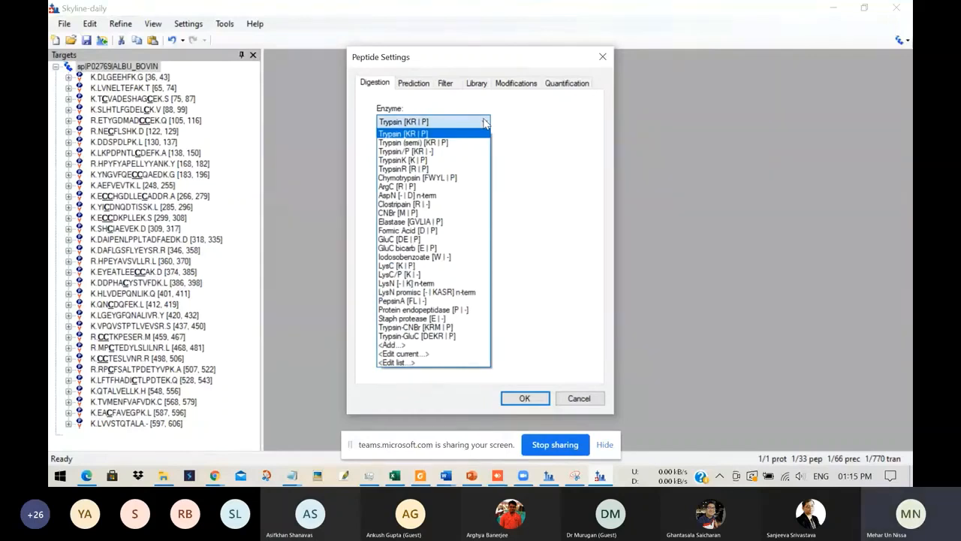
click(484, 123)
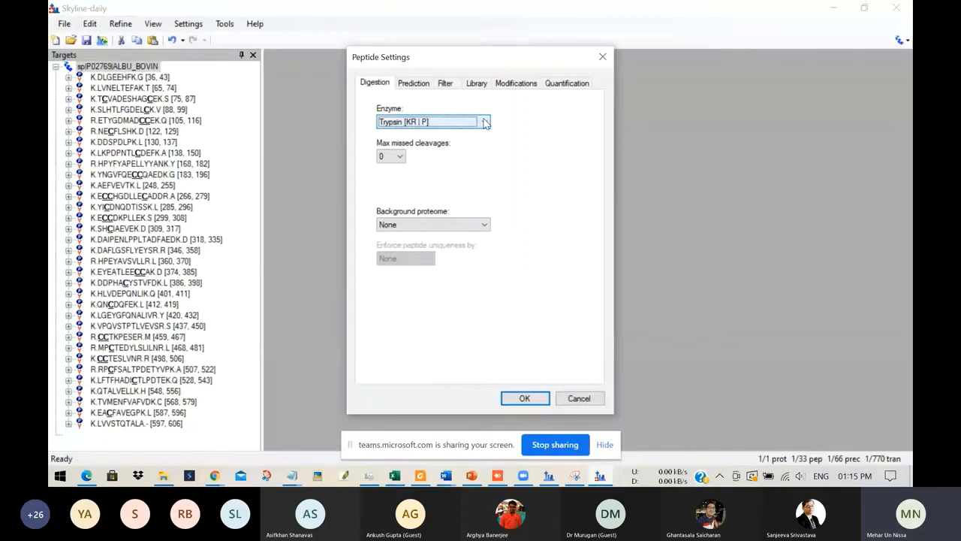
click(484, 226)
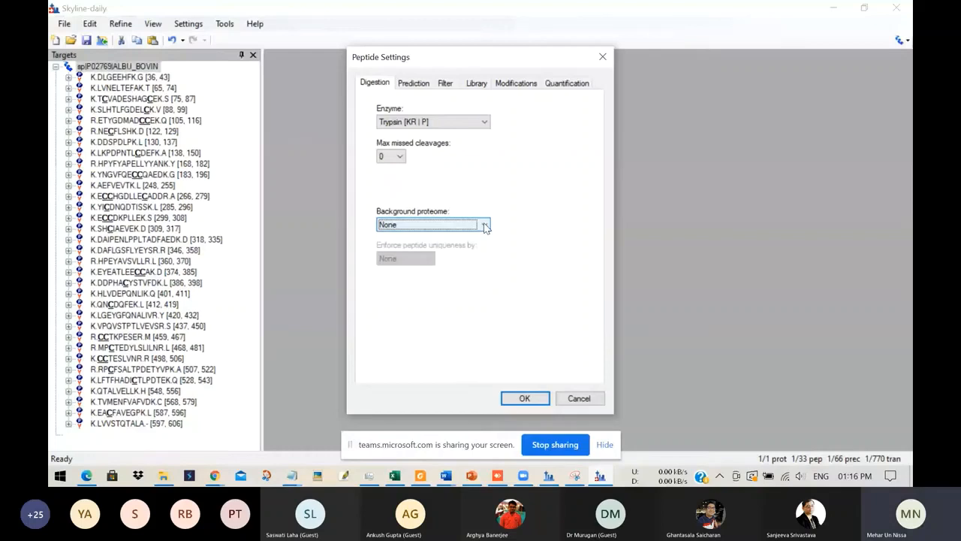
click(485, 226)
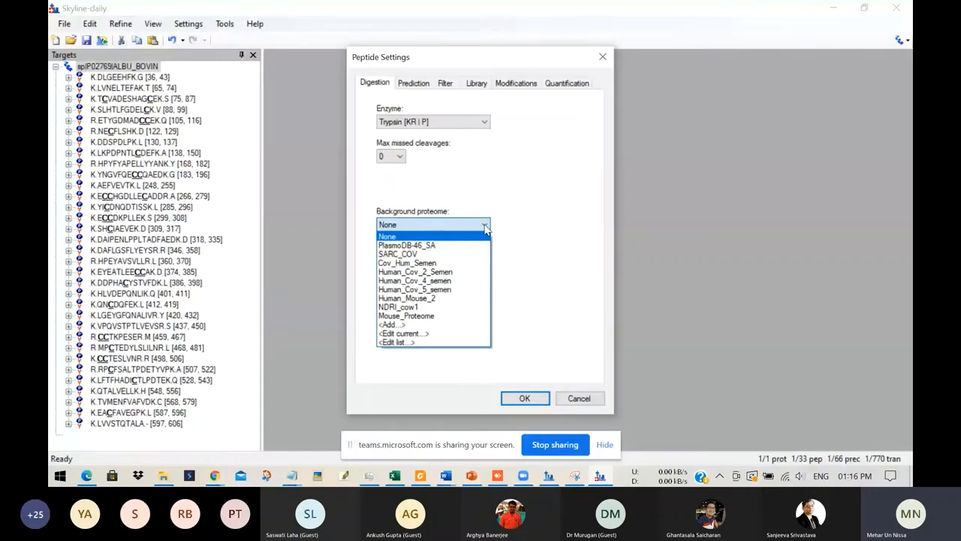
click(484, 226)
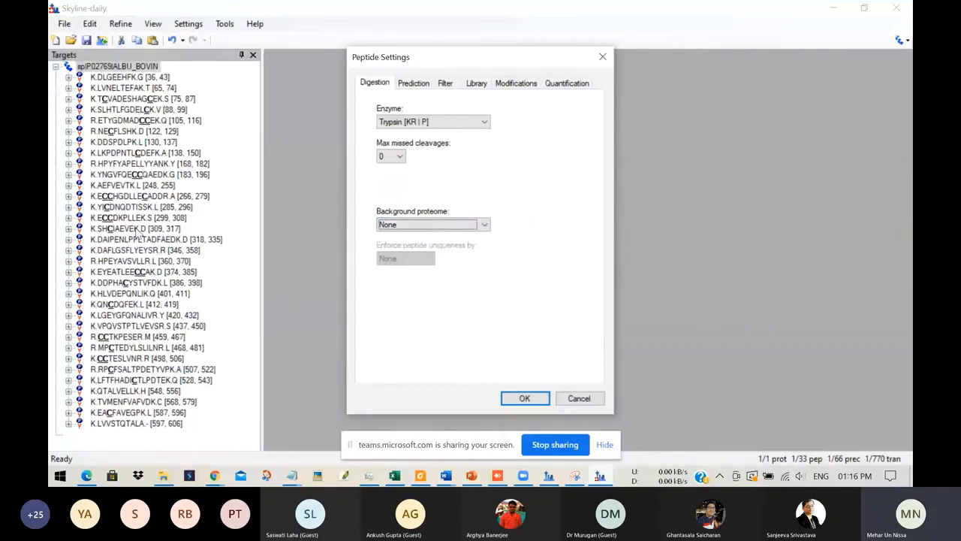
Step: Set the maximum peptide length in the peptide filter to 15 and apply the peptide settings
click(446, 84)
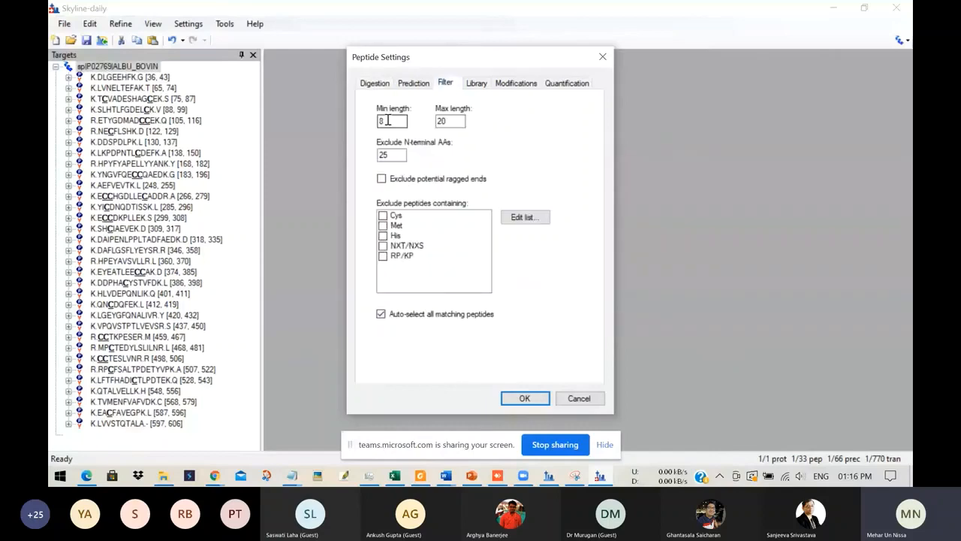
double_click(455, 122)
text(15)
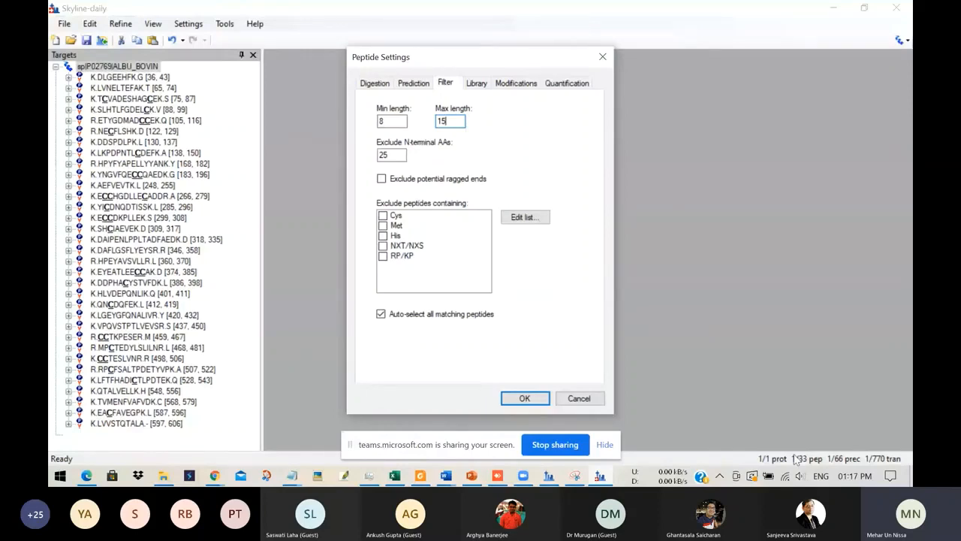
key(BackSpace)
key(BackSpace)
text(20)
key(BackSpace)
key(BackSpace)
text(1)
text(8)
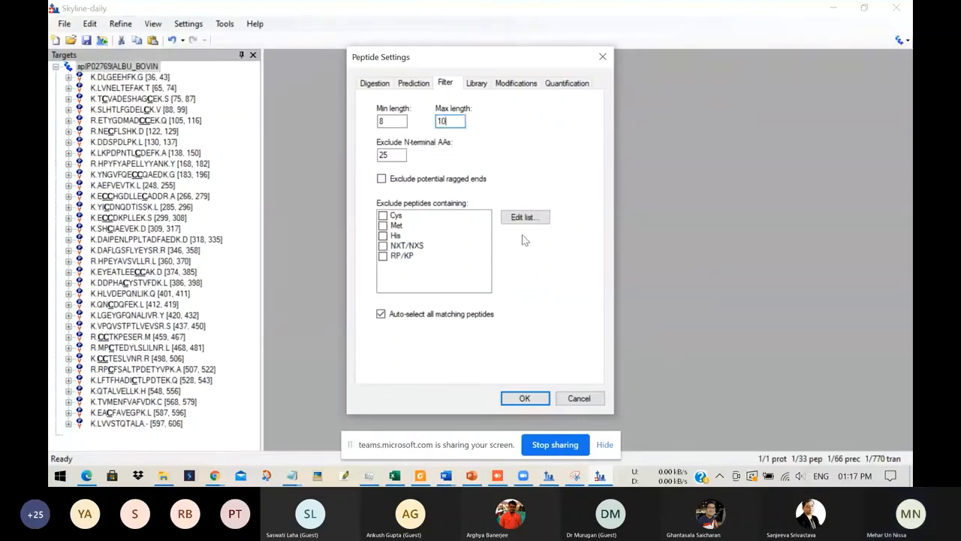
key(BackSpace)
text(5)
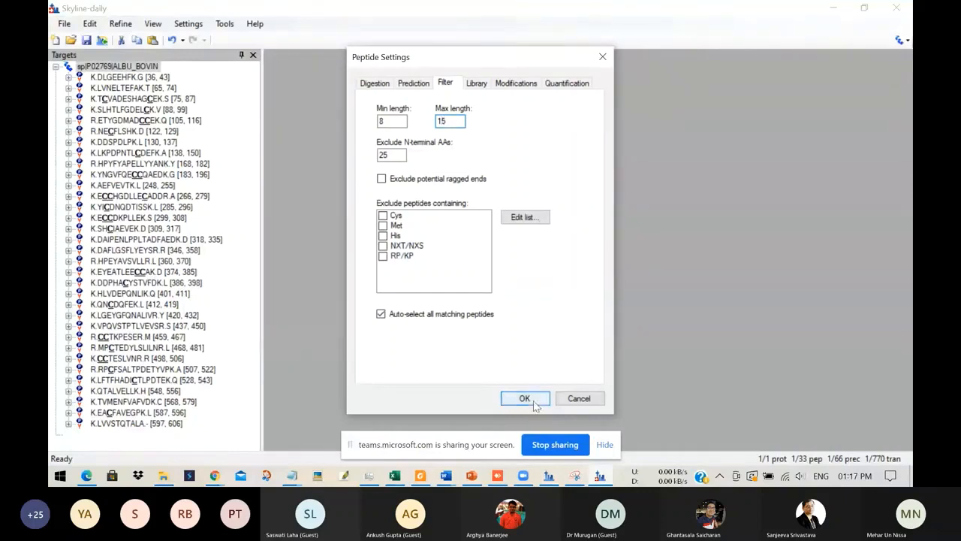
click(534, 404)
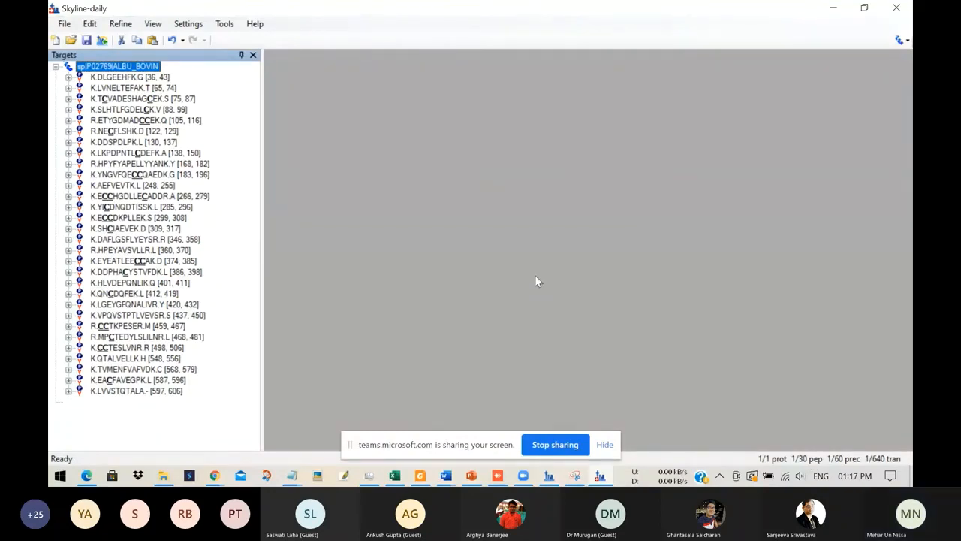
Step: Reopen the peptide settings, set the filter's maximum peptide length to 20 and apply the change
click(187, 26)
click(230, 127)
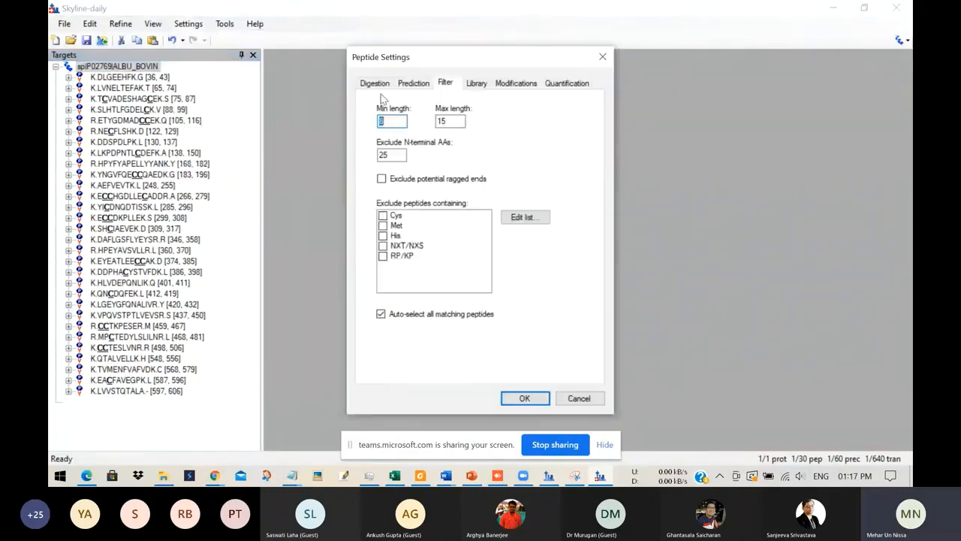
click(372, 84)
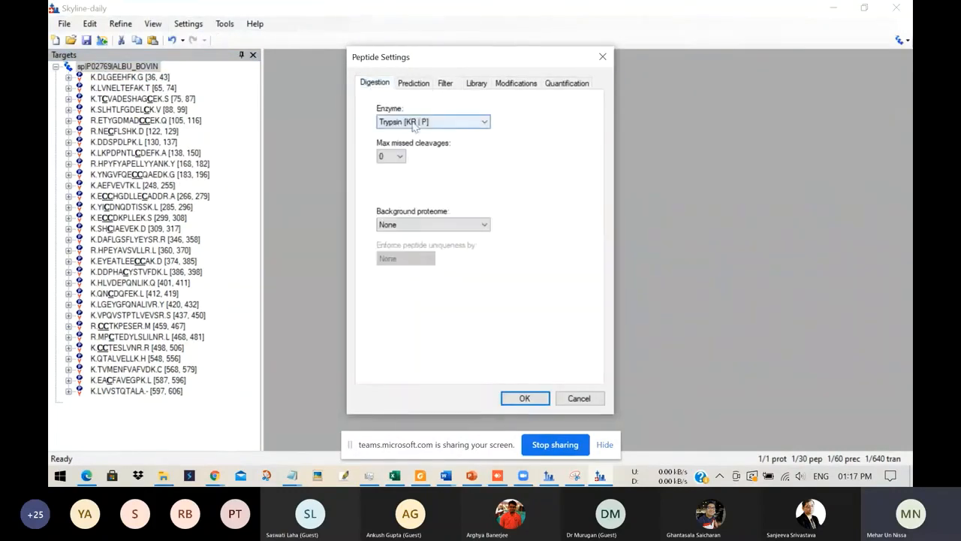
key(Tab)
click(444, 85)
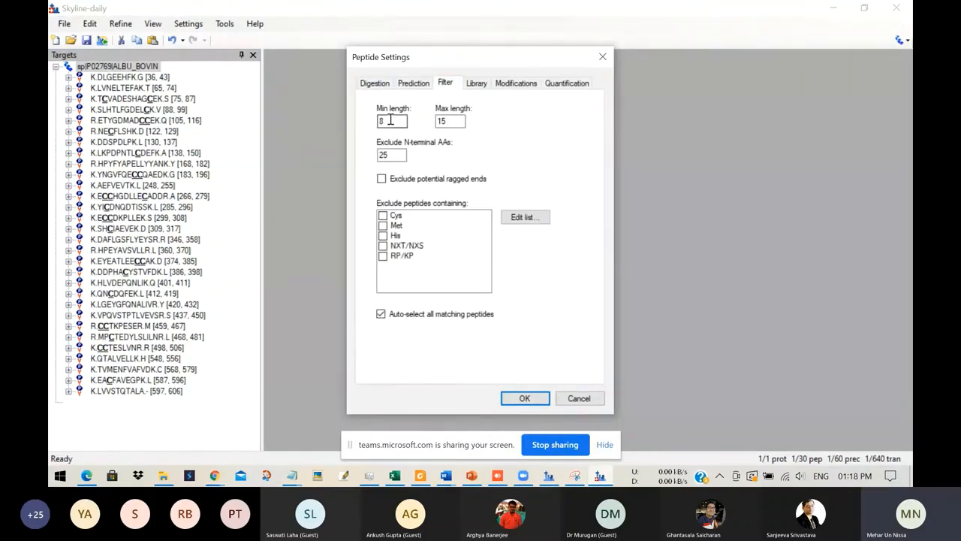
double_click(453, 121)
key(BackSpace)
text(20)
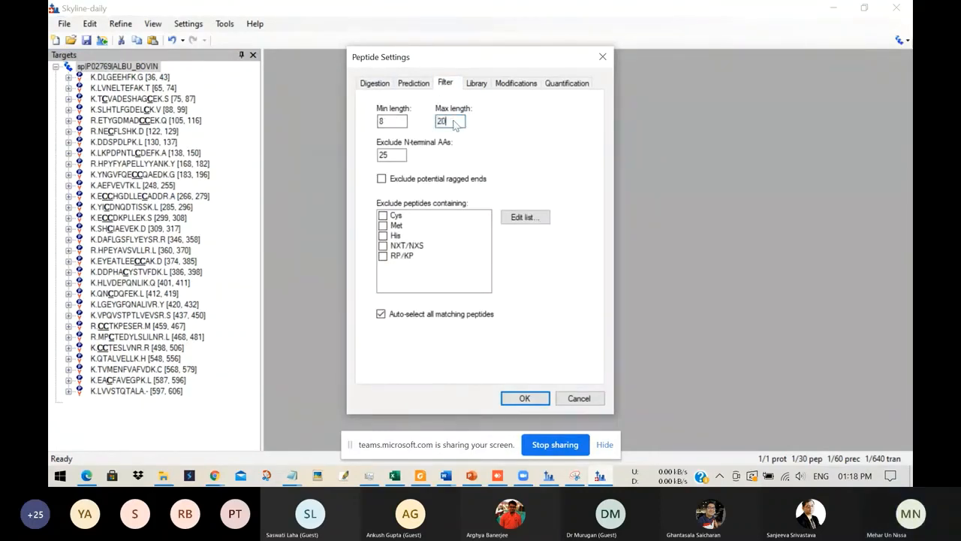
click(477, 85)
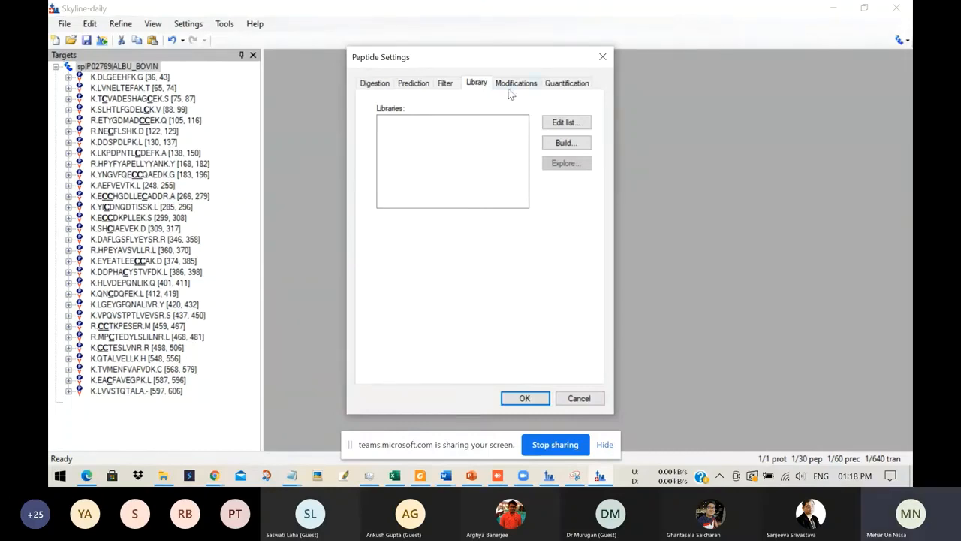
click(525, 397)
Step: Enter 2, 3 as the peptide precursor charges in the filter part of the transition settings
click(187, 24)
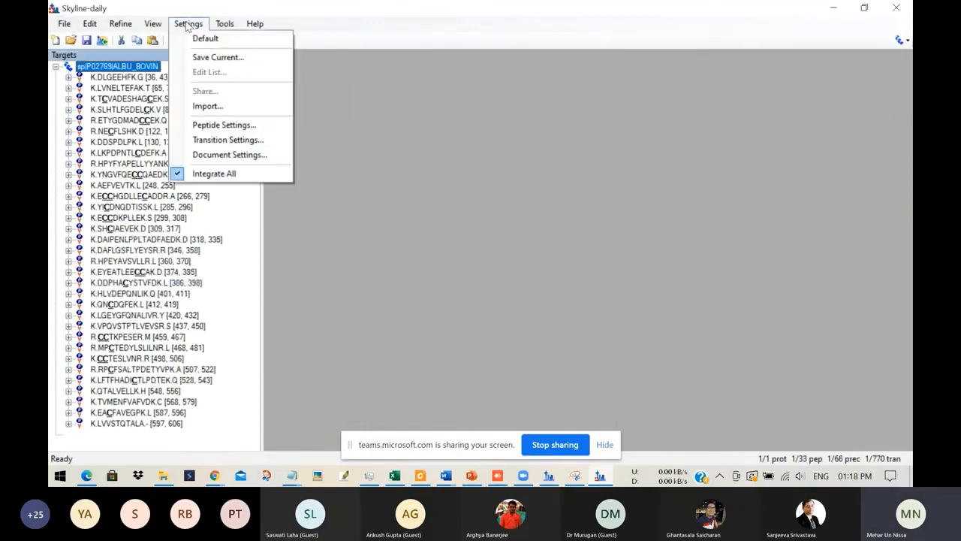
click(226, 143)
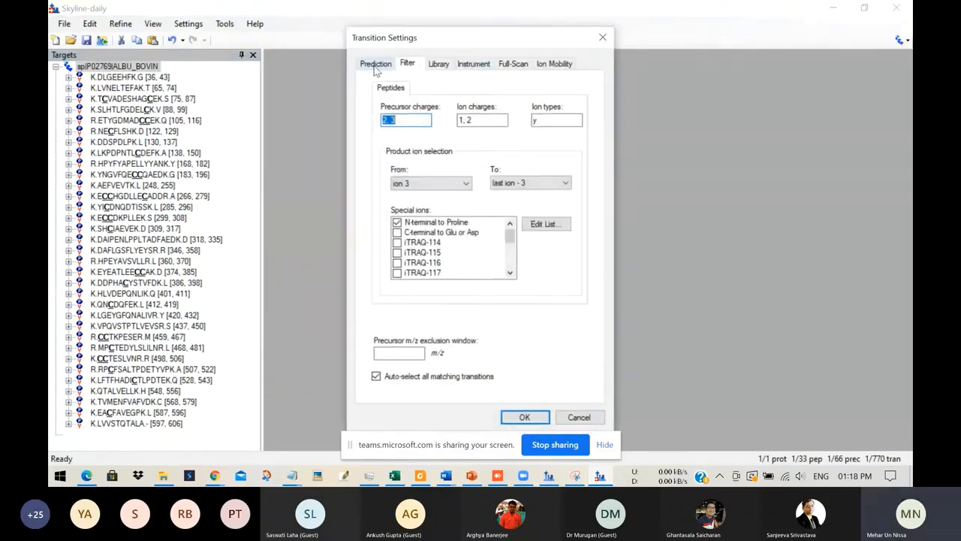
click(408, 65)
click(409, 120)
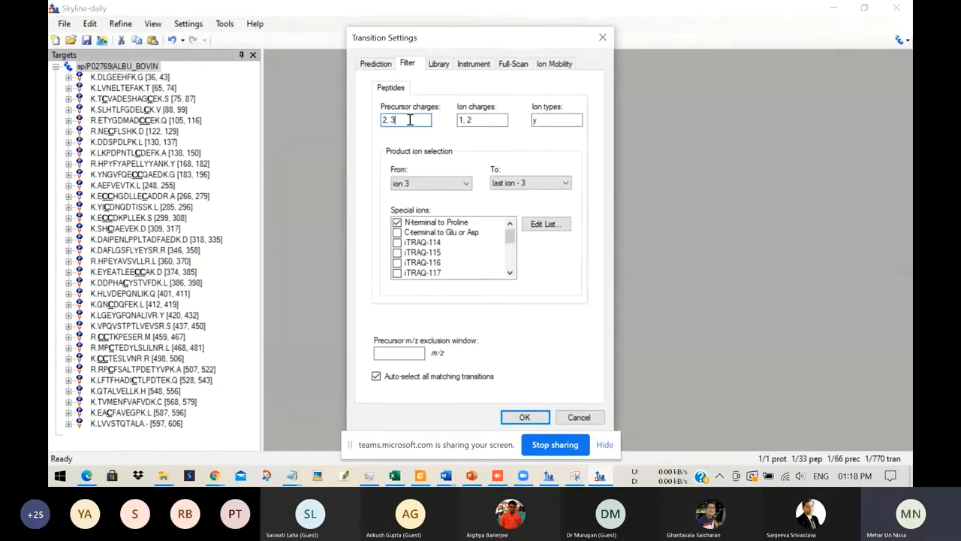
key(BackSpace)
key(BackSpace)
text(, 3)
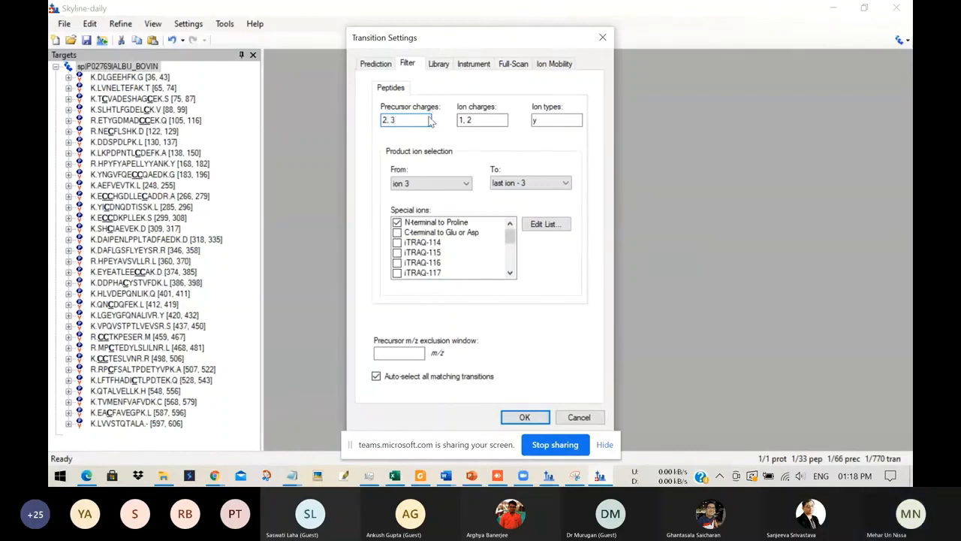
Step: Remove charge 3 from the peptide precursor charges in the transition filter
key(BackSpace)
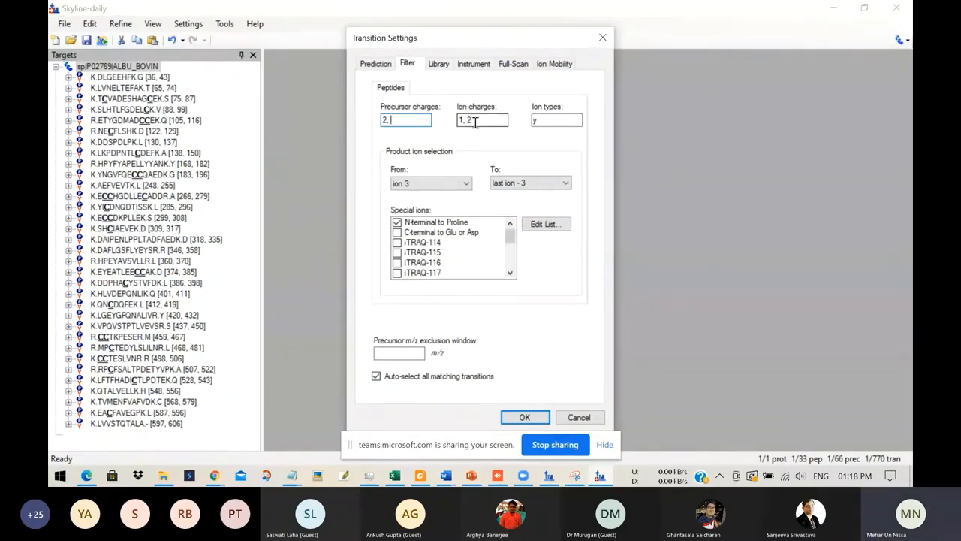
Step: Try ion charges 1, 2, 3 and ion types y, b in the transition filter, and take both additions out again
click(474, 122)
text(, 3)
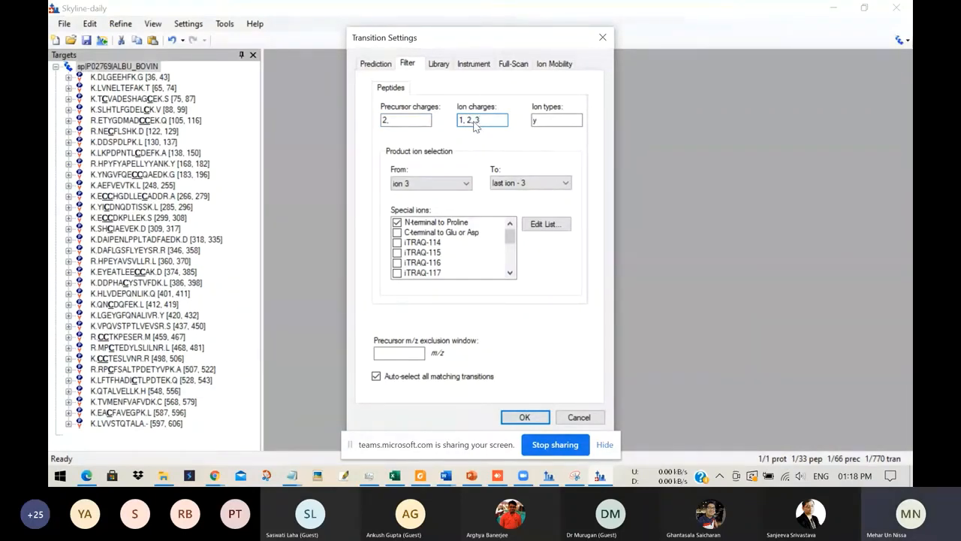
click(542, 120)
text(,)
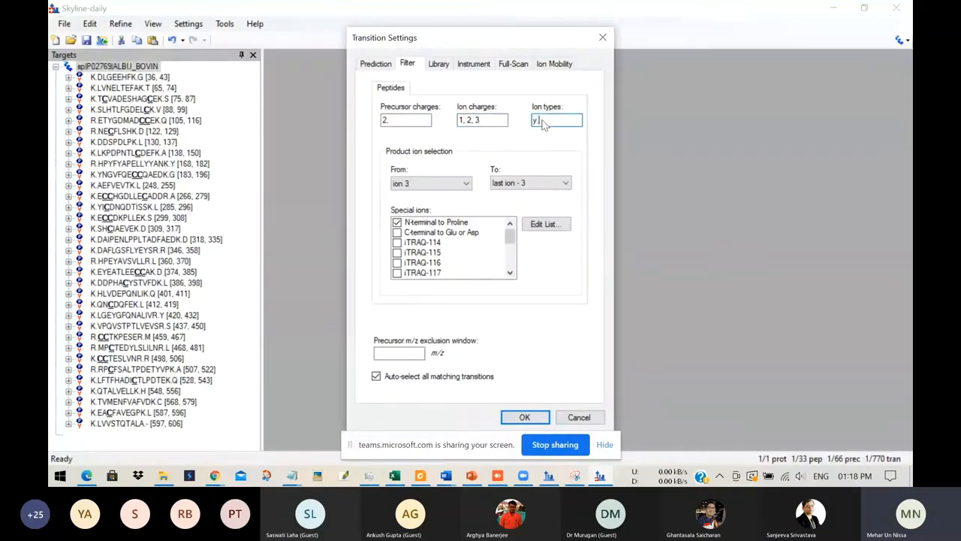
text( b)
key(BackSpace)
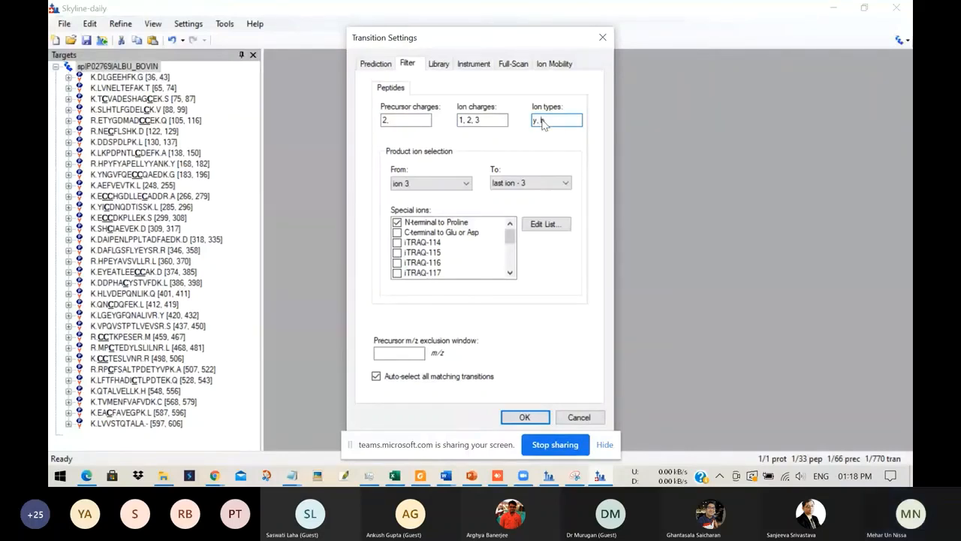
key(BackSpace)
key(BackSpace)
click(488, 121)
key(BackSpace)
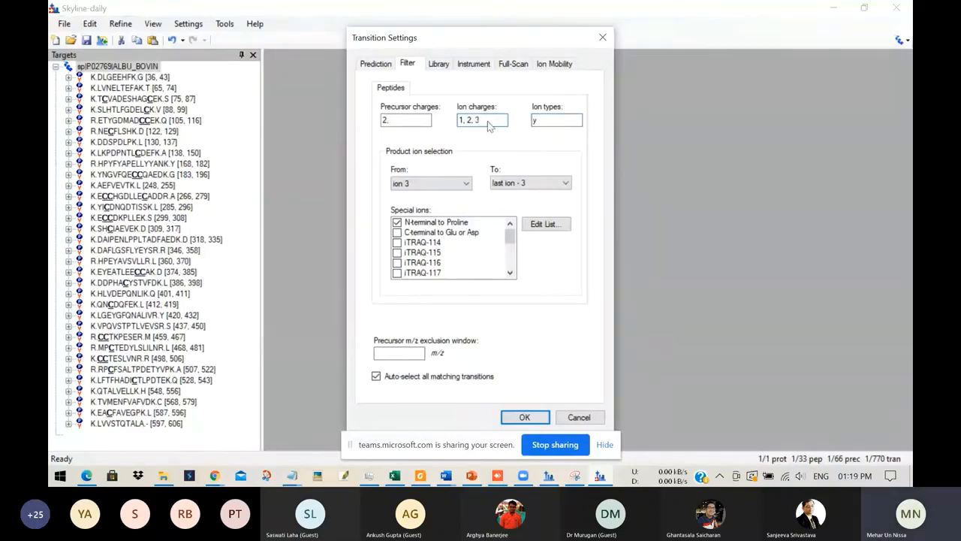
Step: Examine the available start and end ion choices for the product ion selection in the transition filter
click(468, 185)
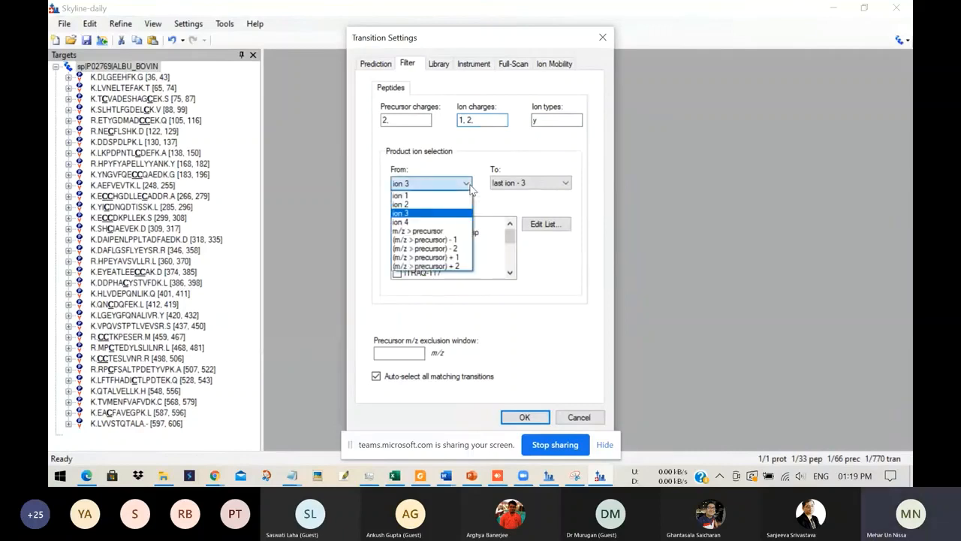
click(470, 188)
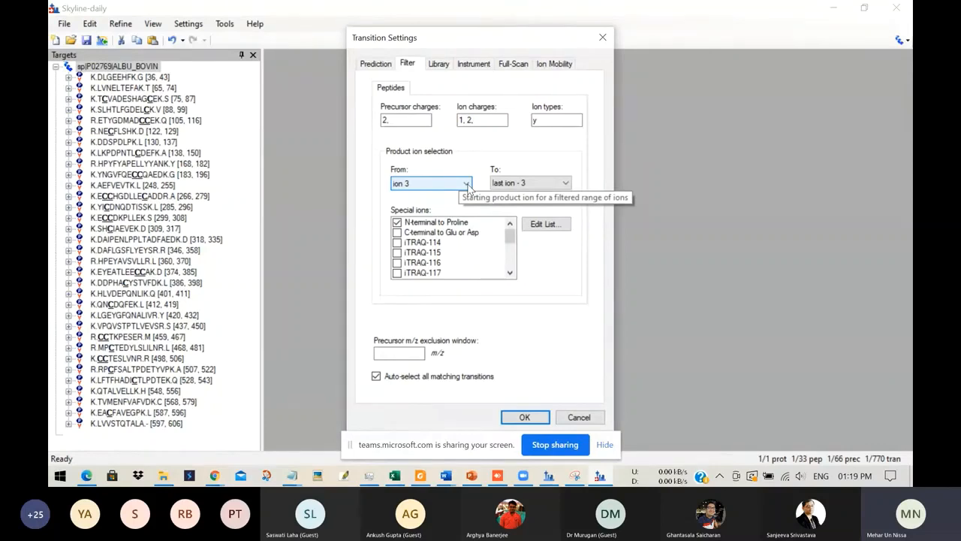
click(567, 184)
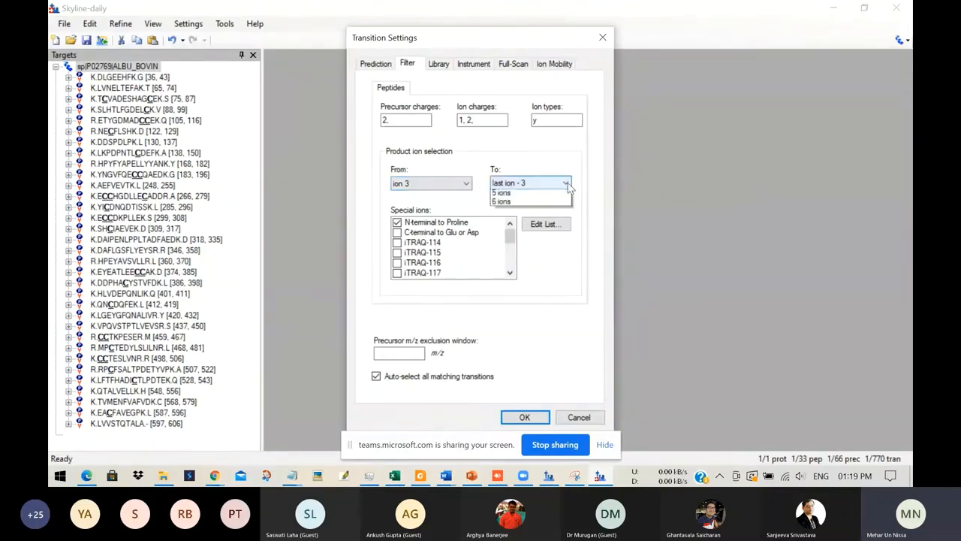
click(567, 184)
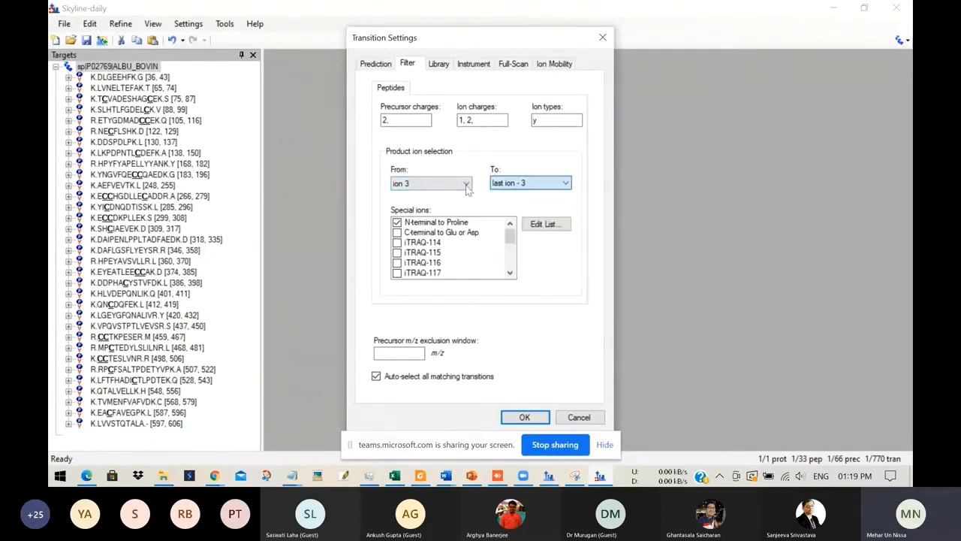
click(467, 185)
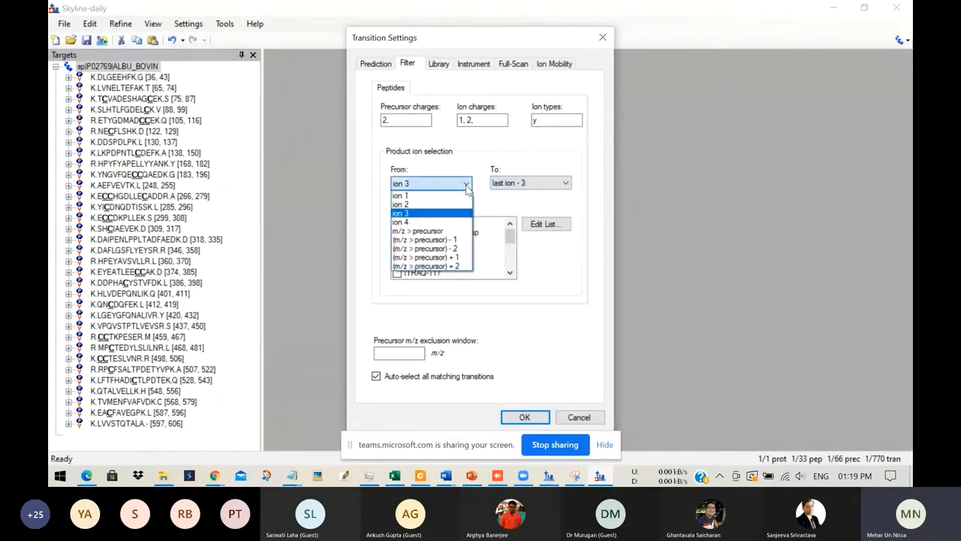
click(567, 187)
click(568, 185)
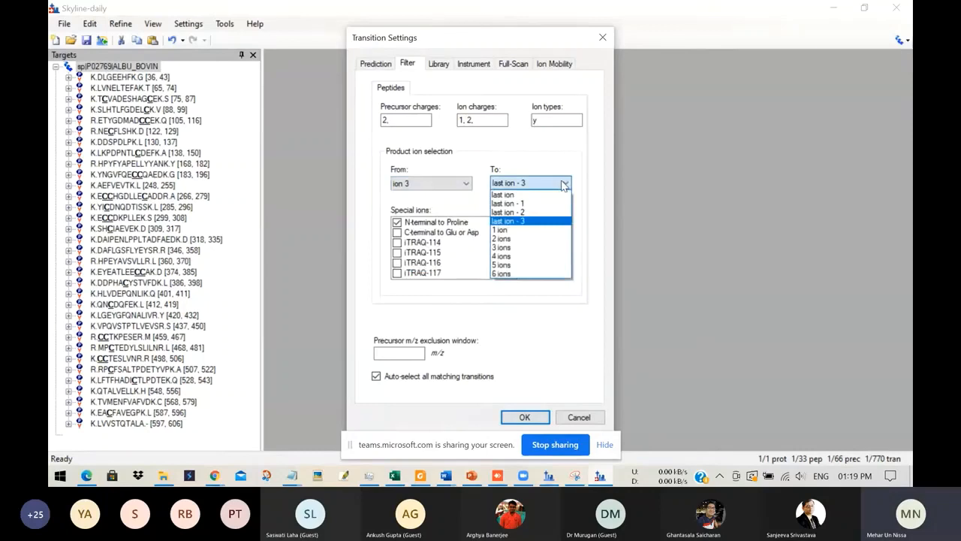
click(505, 186)
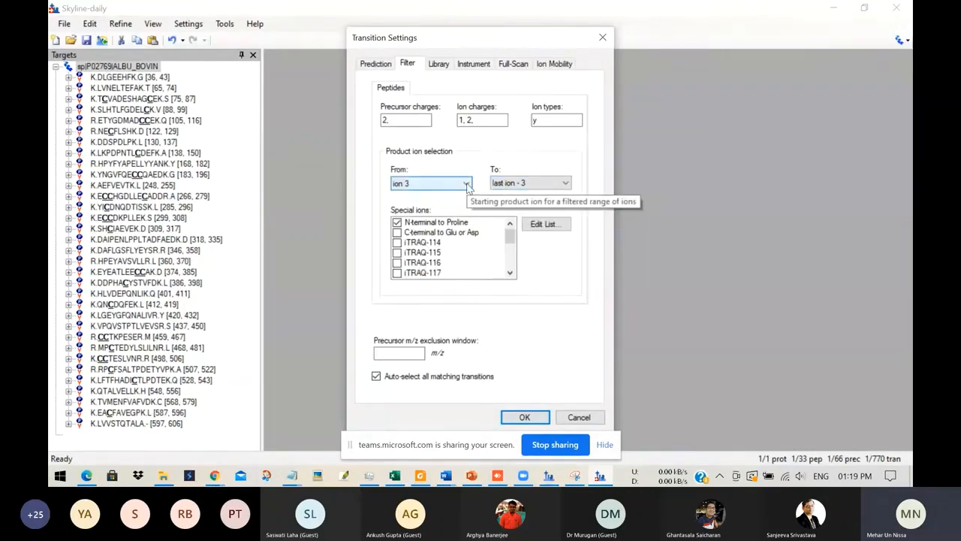
click(563, 184)
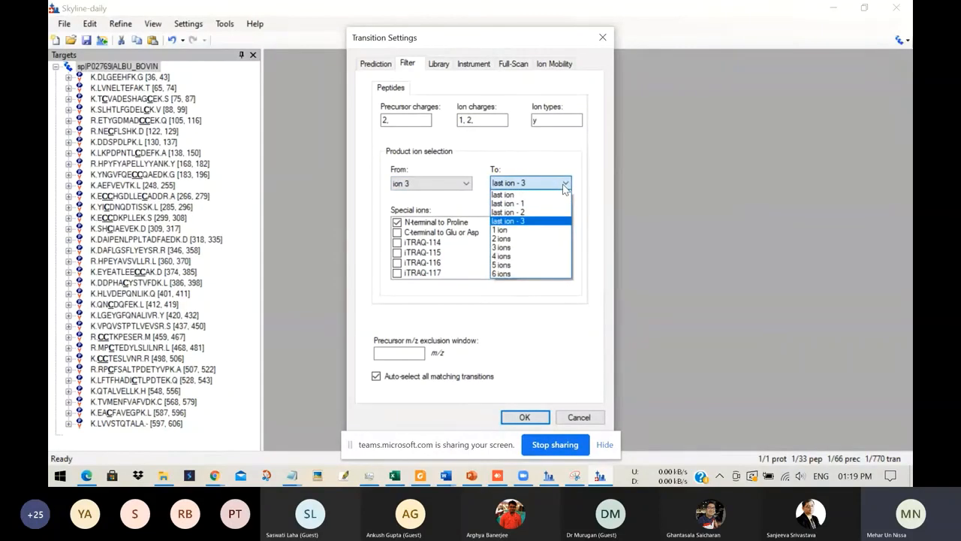
click(565, 183)
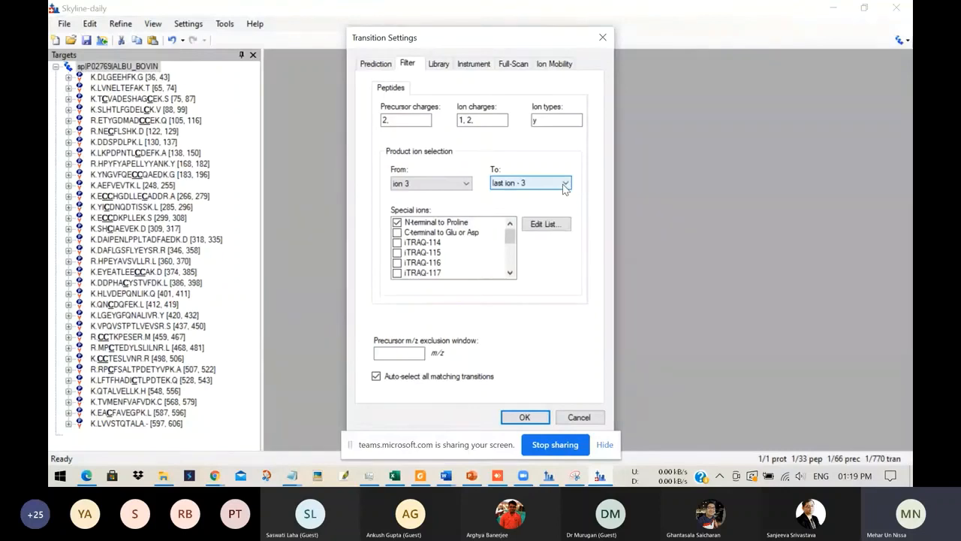
click(564, 183)
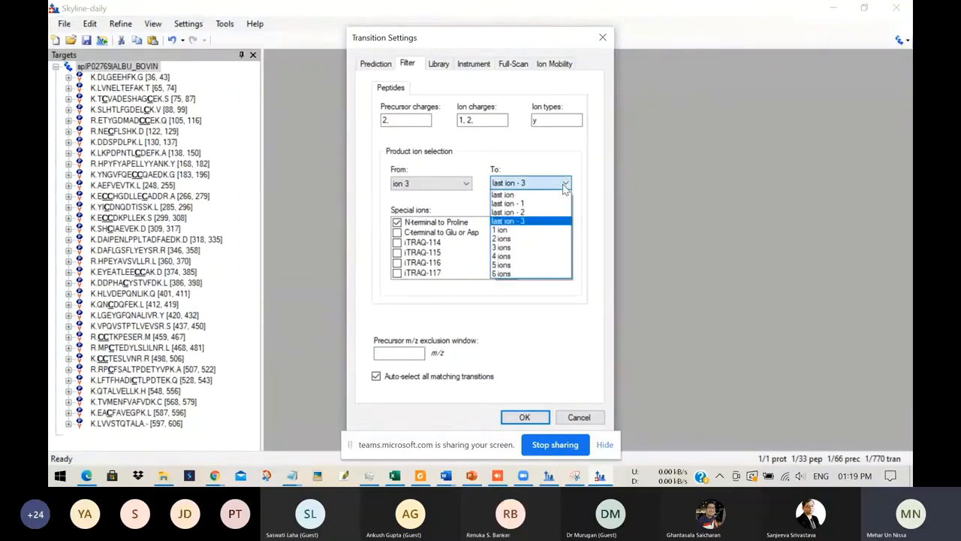
click(564, 184)
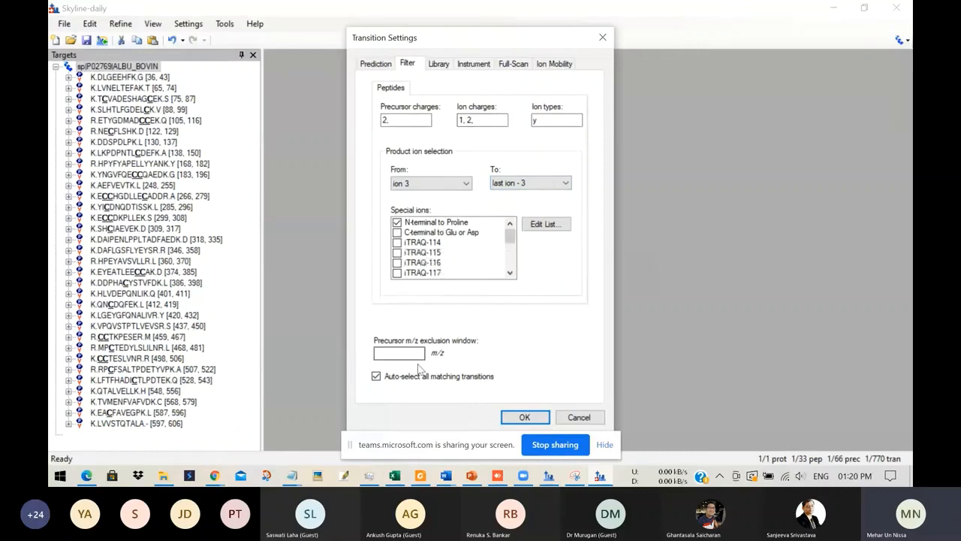
Step: Review the library, instrument and prediction parts of the transition settings
click(442, 64)
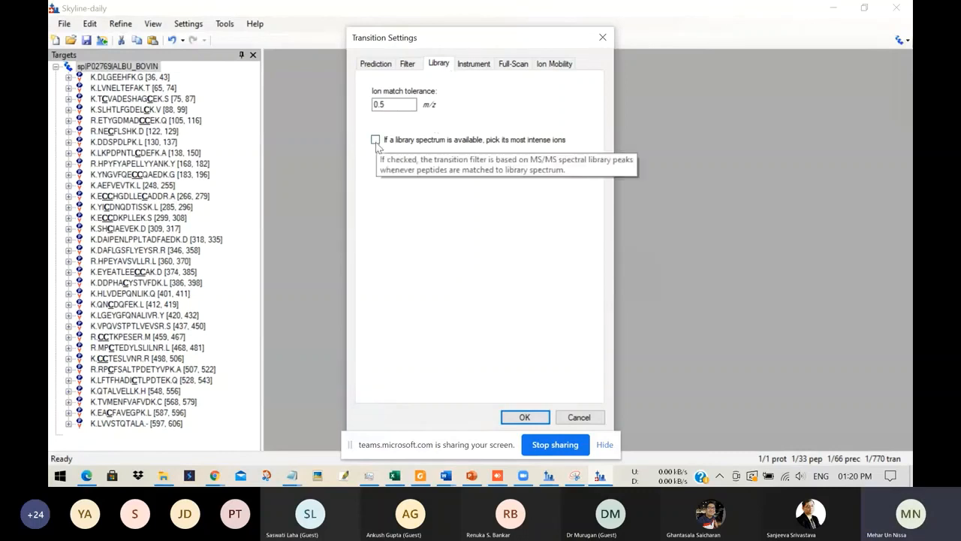
click(473, 63)
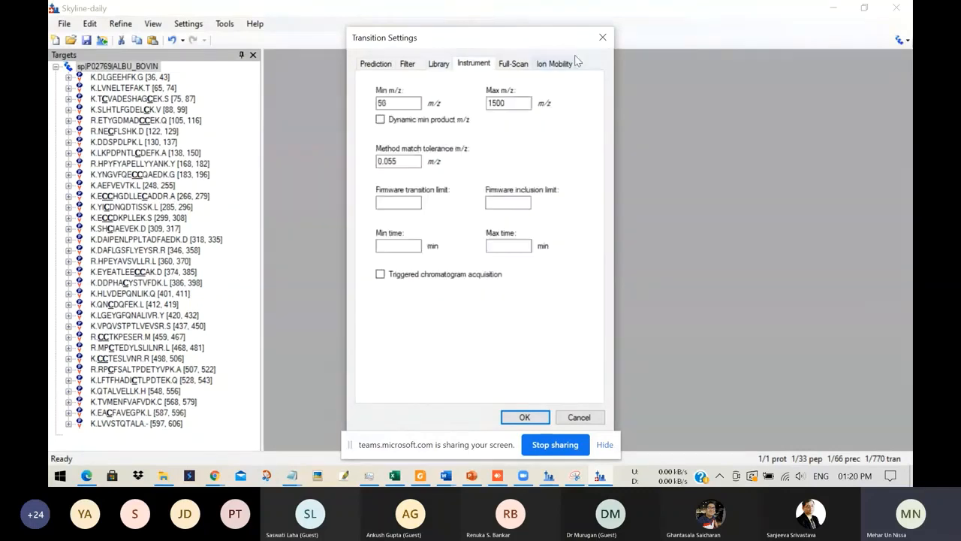
click(375, 64)
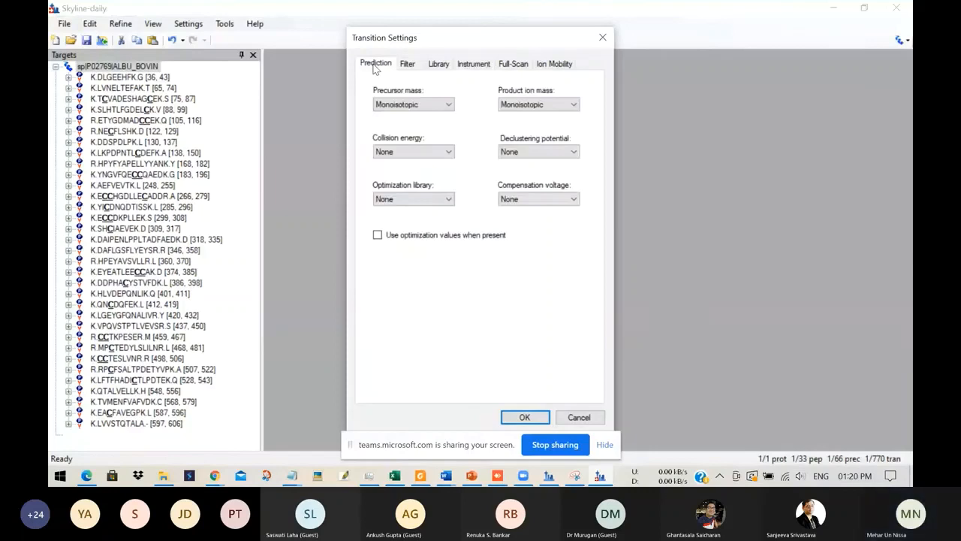
Step: Correct the precursor charges to 2 and the ion charges to 1, 2, and apply the transition settings
click(525, 418)
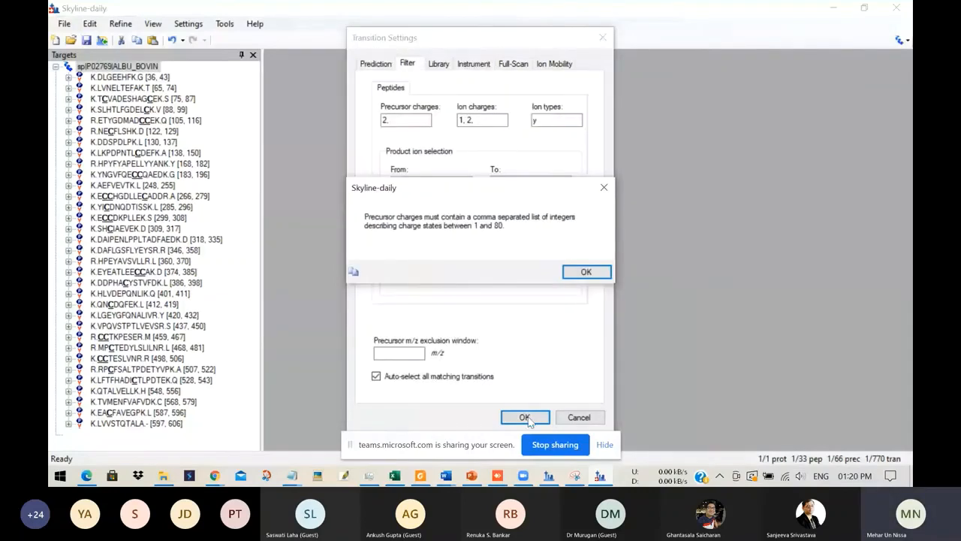
click(585, 272)
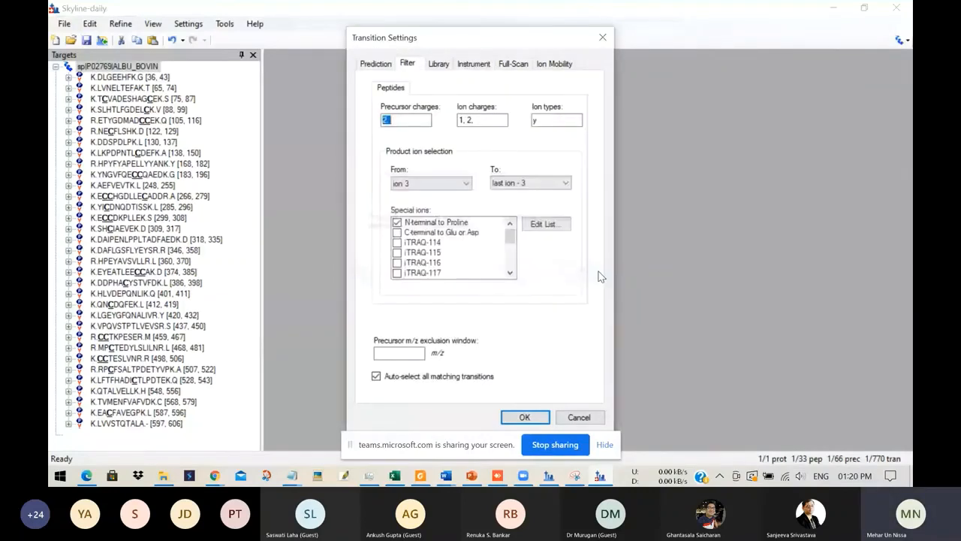
click(484, 120)
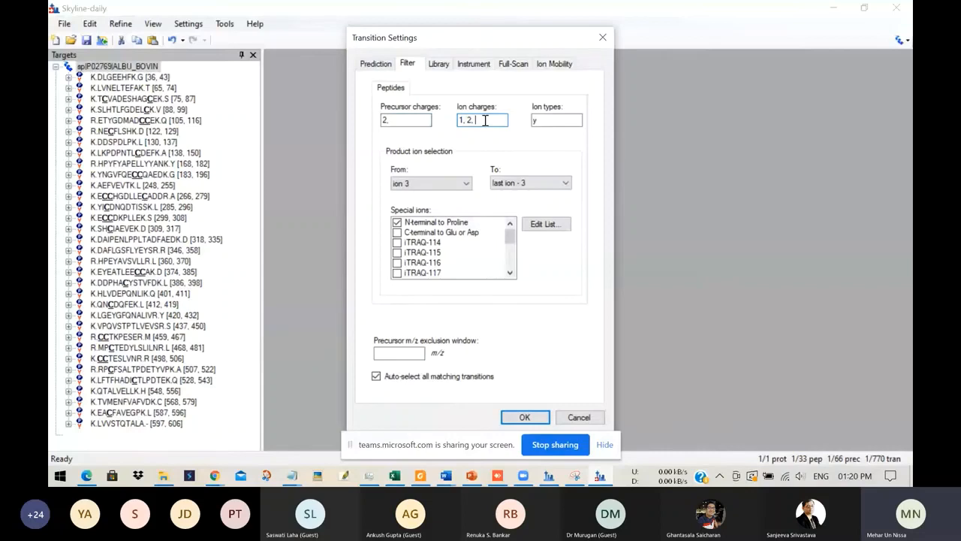
key(BackSpace)
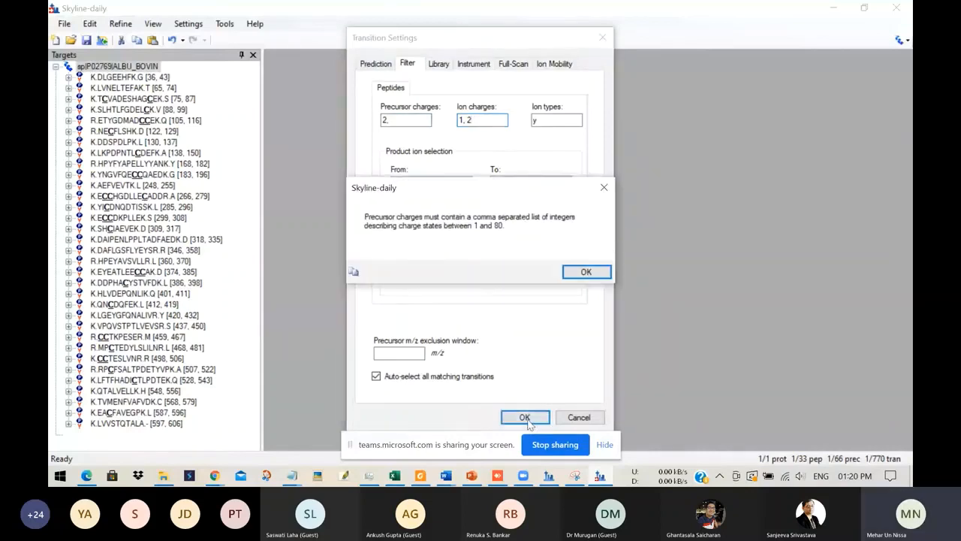
click(524, 417)
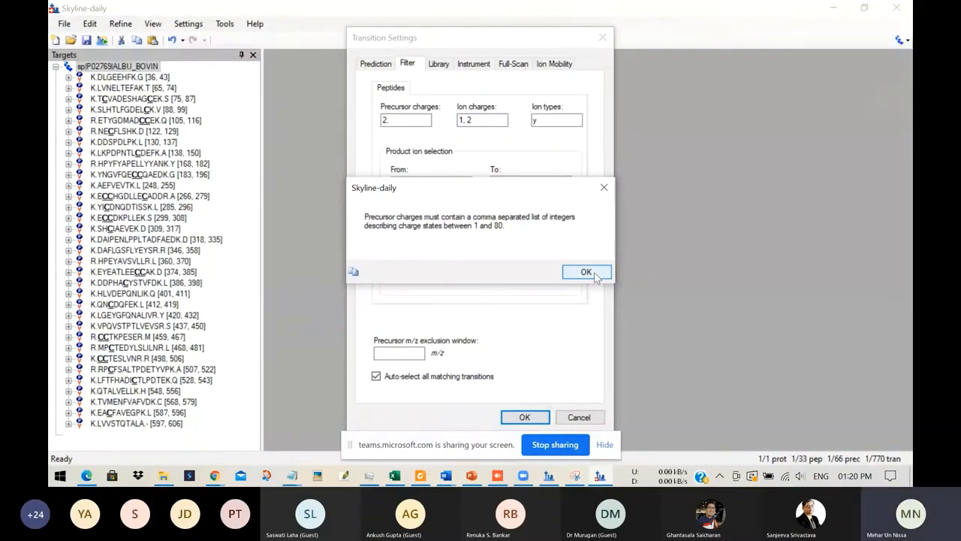
click(587, 272)
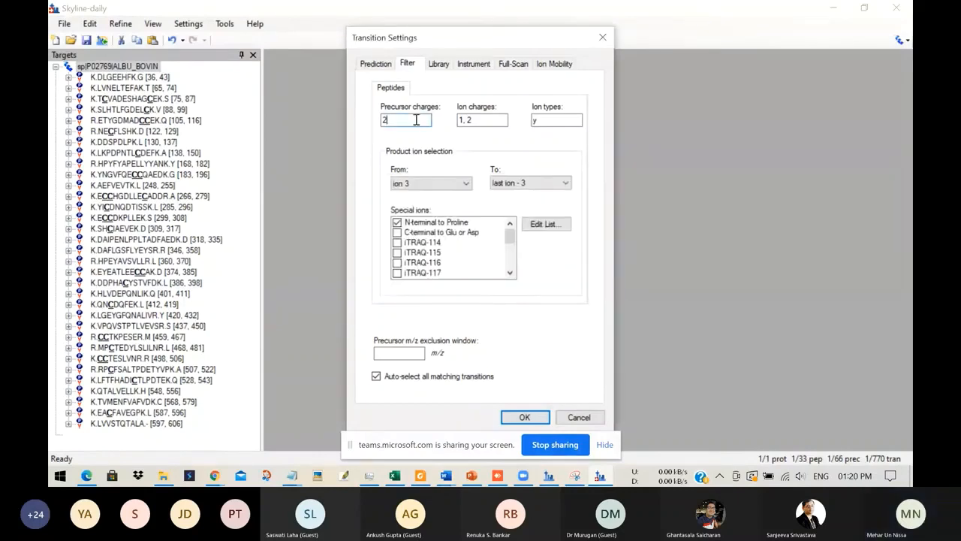
click(525, 418)
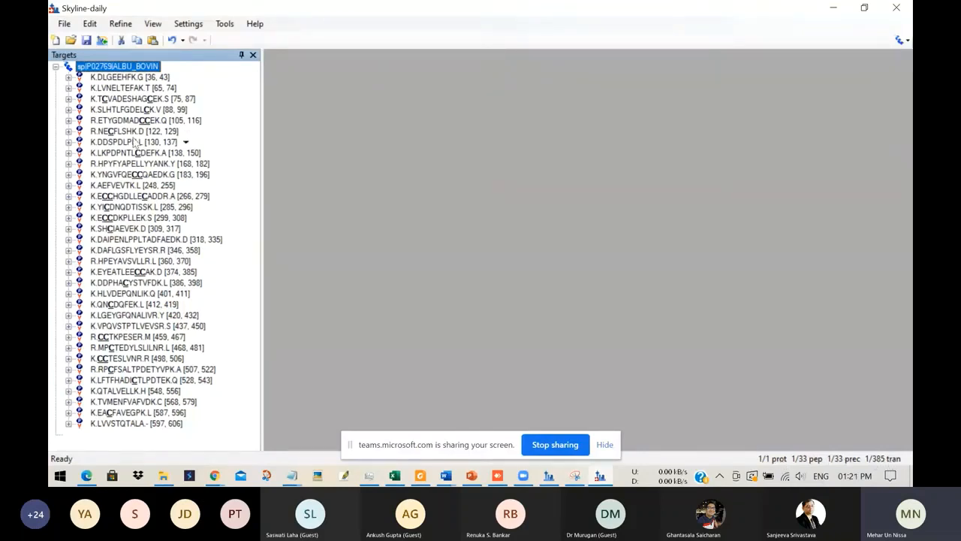
click(119, 25)
click(222, 107)
click(89, 24)
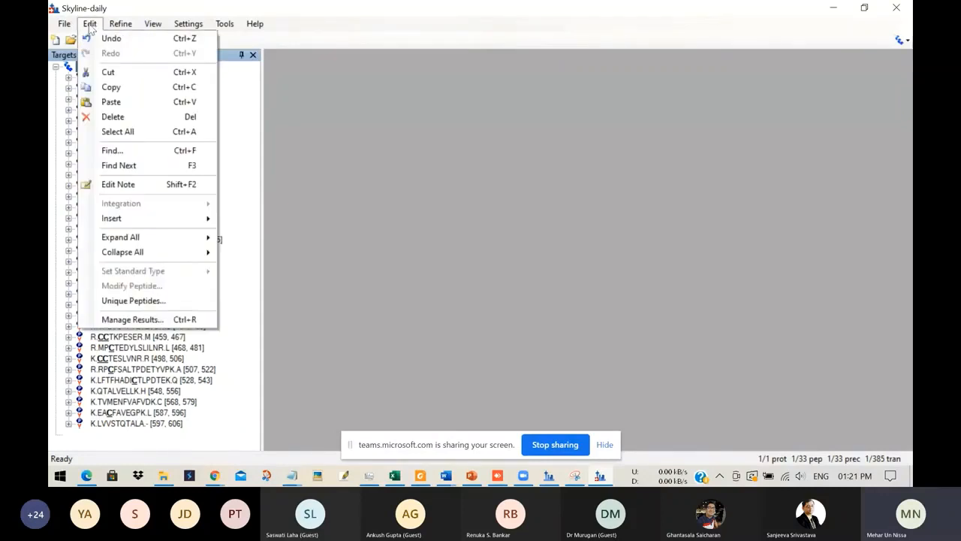
click(231, 223)
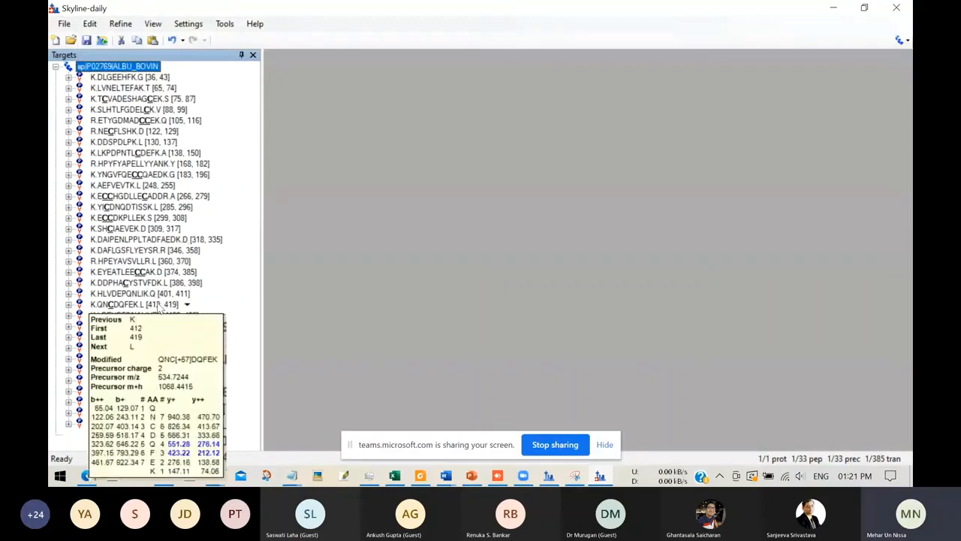
mouse_move(182, 292)
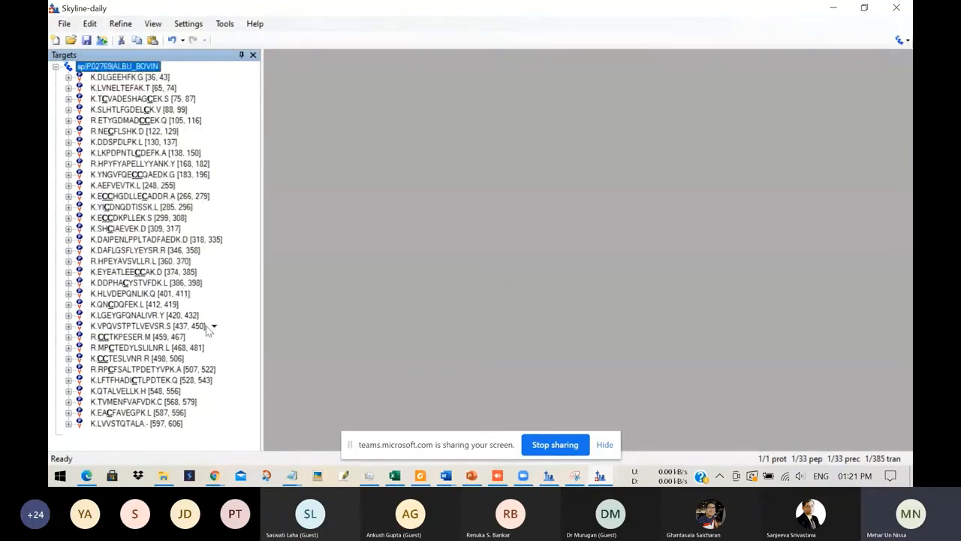
Step: Set up a single-method Thermo Altis transition list export with start and end RTs, accepting the instrument's default collision energy settings
click(65, 24)
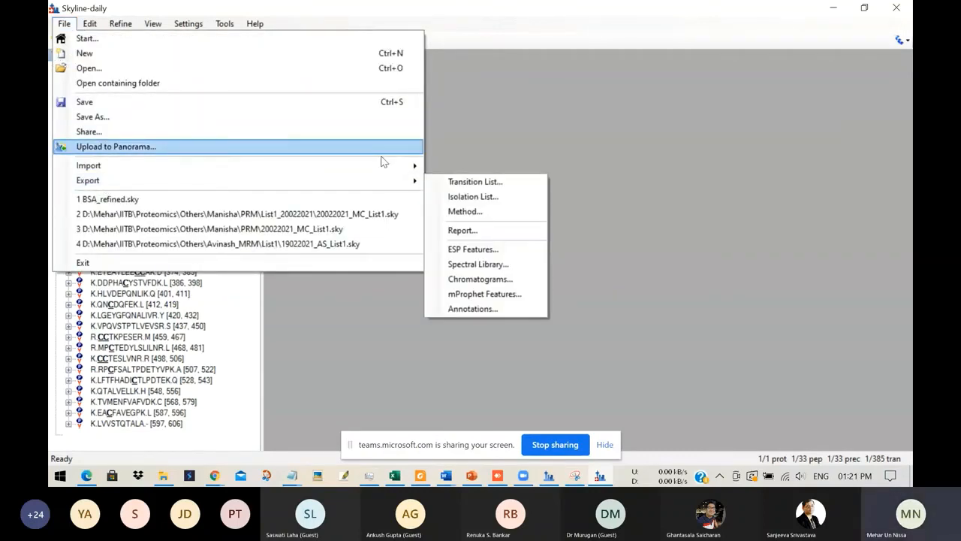
click(475, 181)
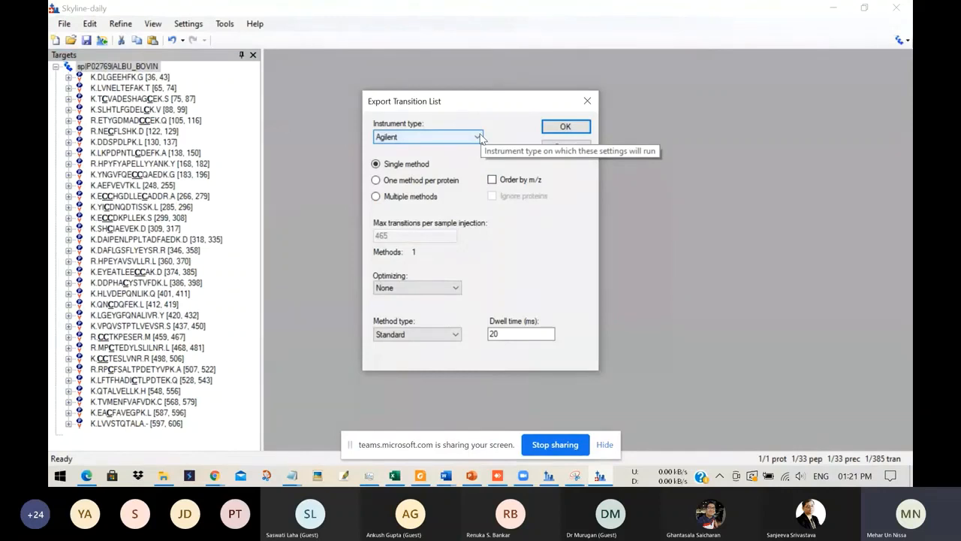
click(478, 137)
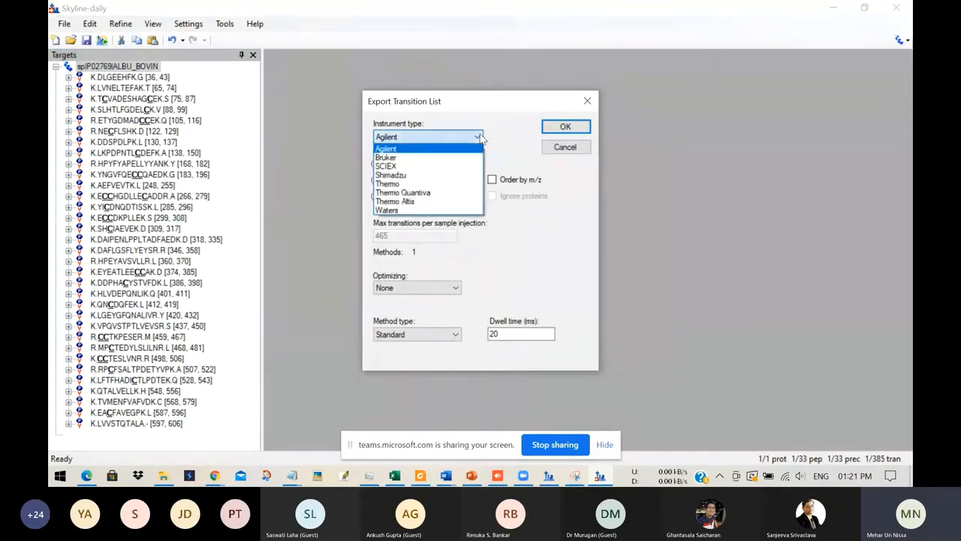
click(430, 204)
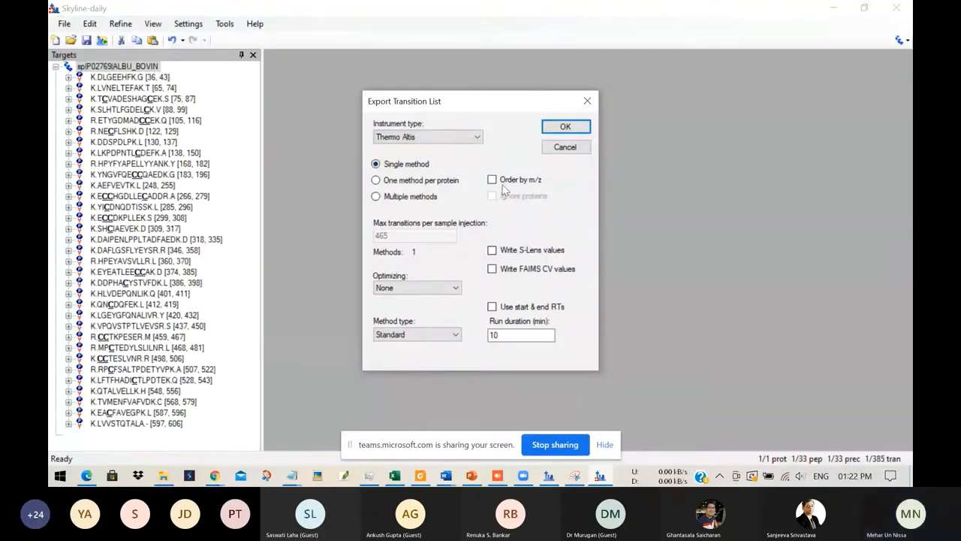
click(495, 334)
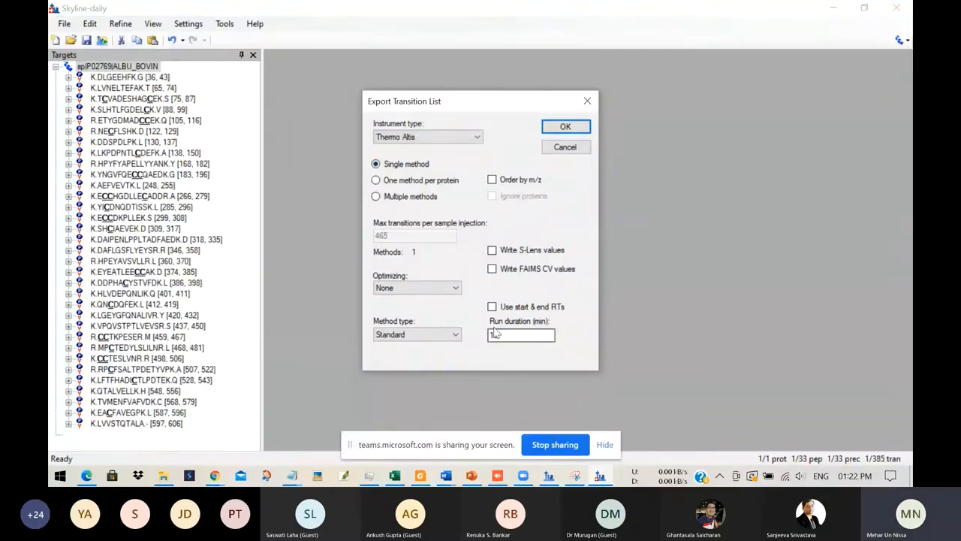
click(492, 307)
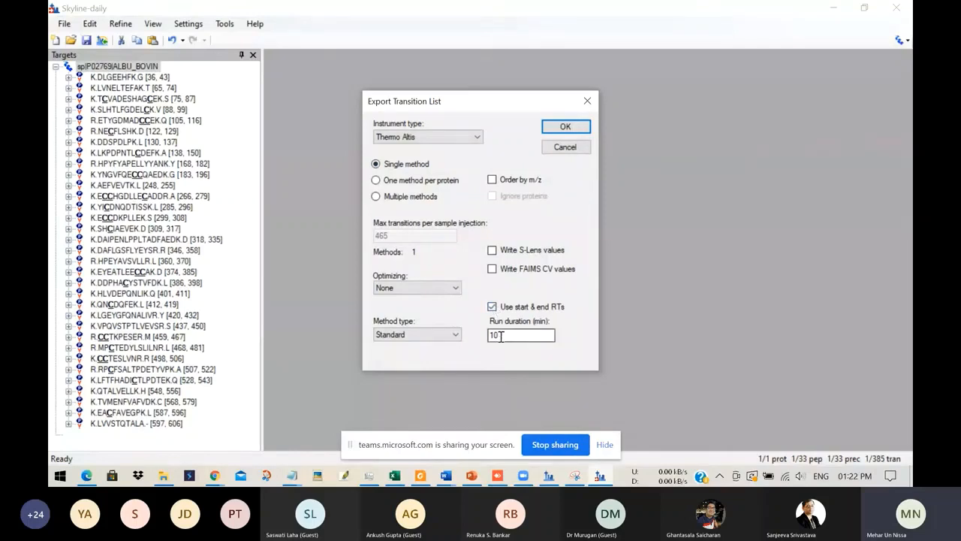
click(573, 133)
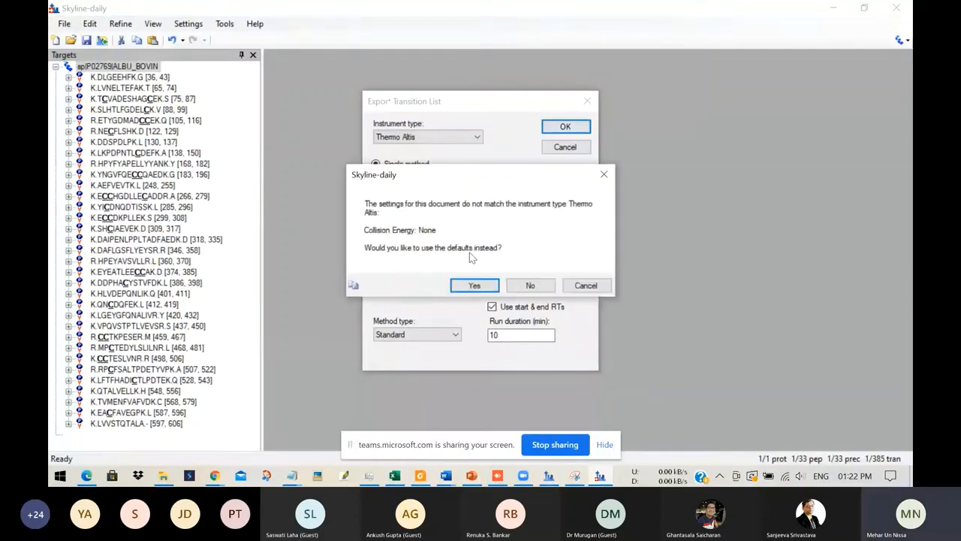
click(483, 290)
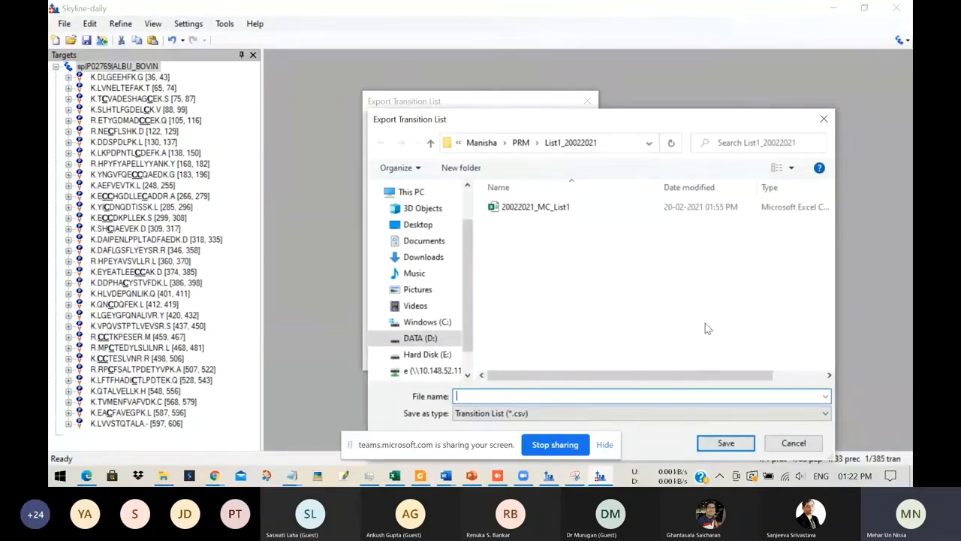
Step: Browse up to the Proteomics folder as the export location and cancel the transition list export
click(481, 140)
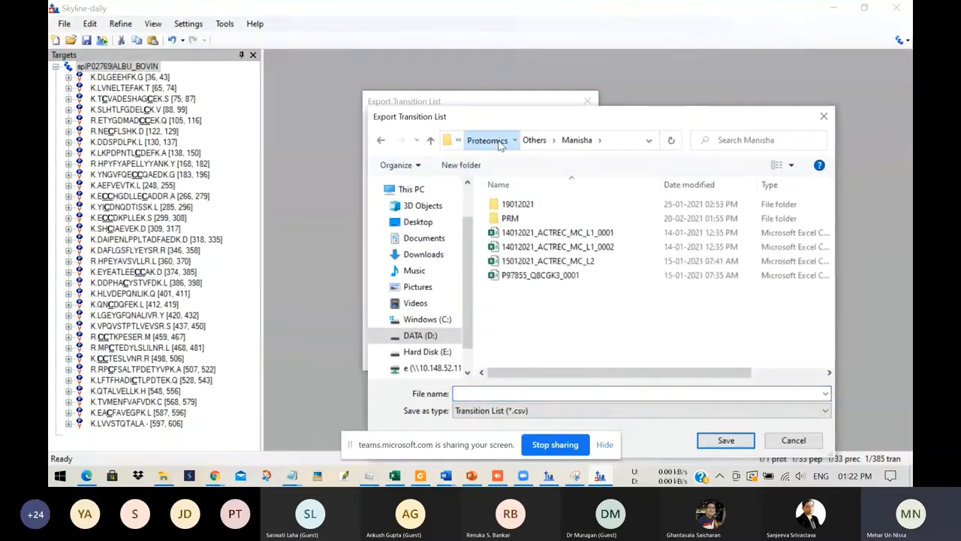
click(499, 143)
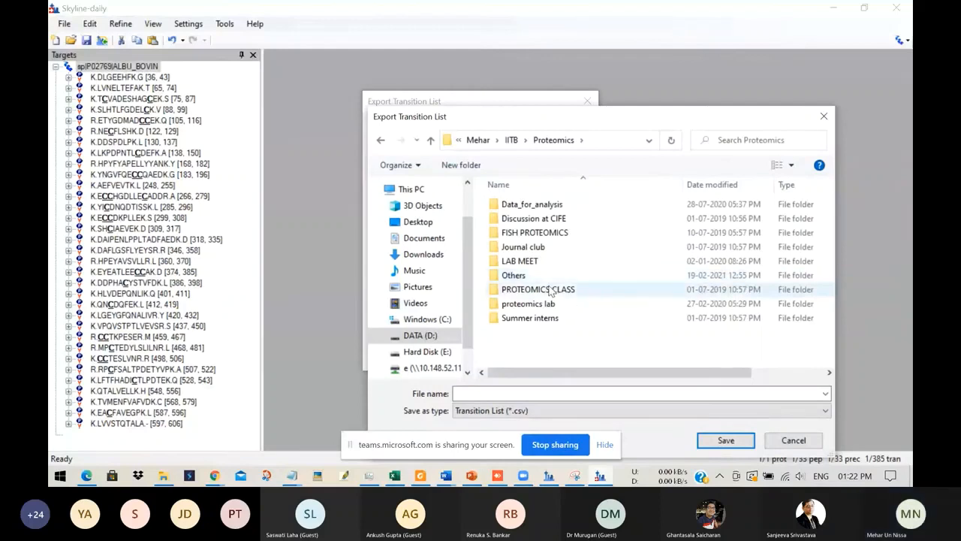
click(797, 440)
click(584, 103)
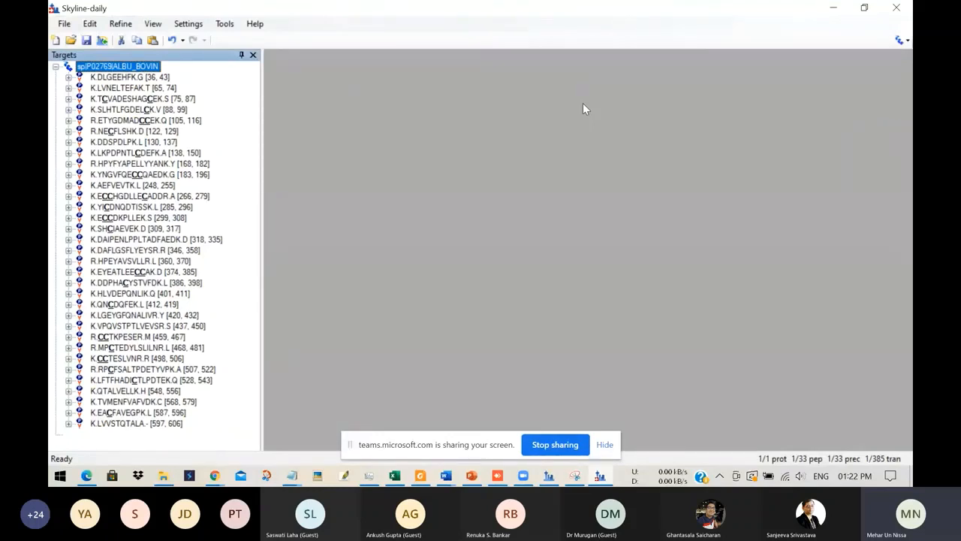
Step: Open the BSA_refined.sky document without saving changes to the current one, and look into its first peptide
click(64, 23)
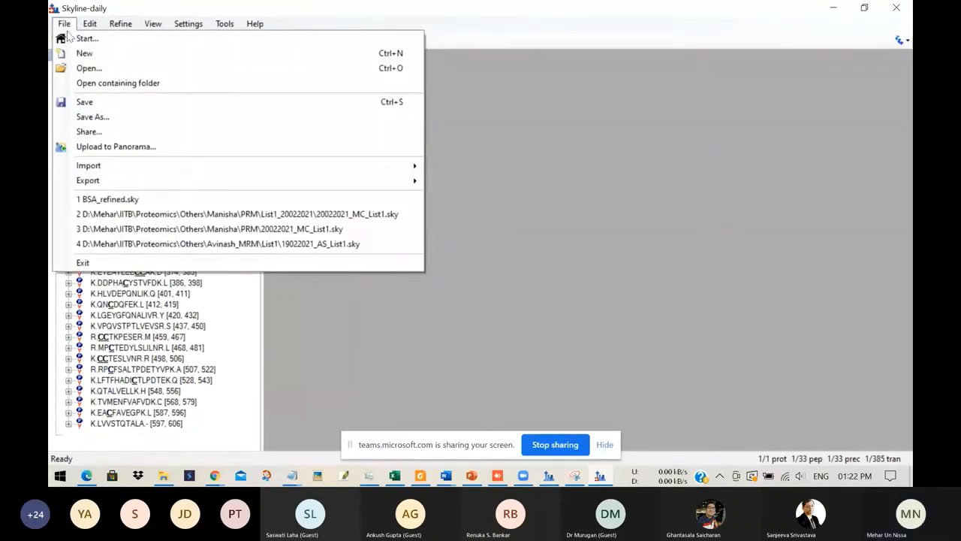
click(73, 37)
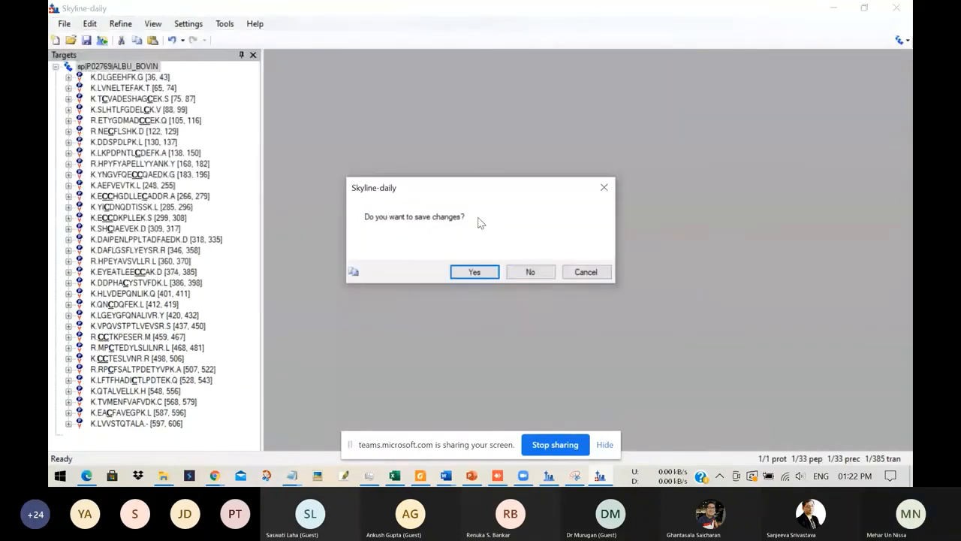
click(536, 274)
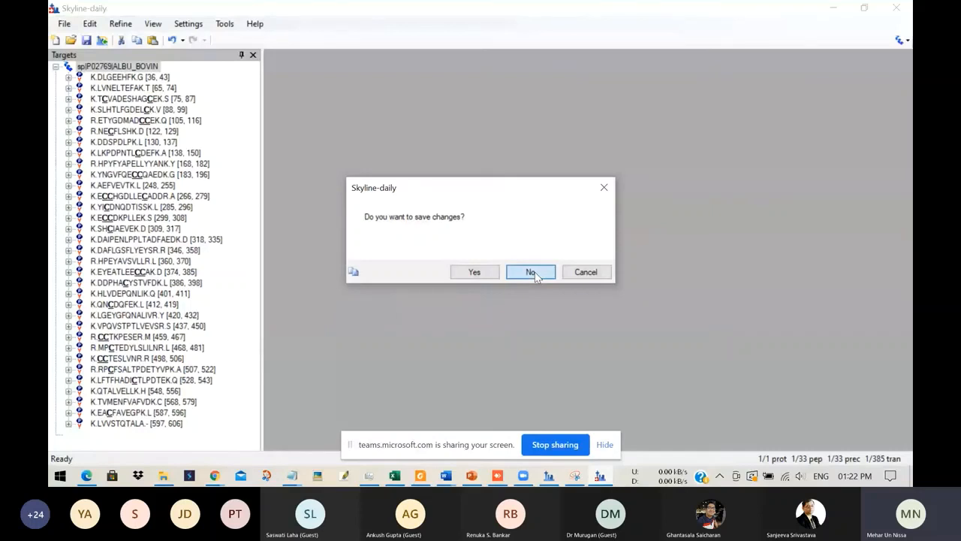
click(531, 272)
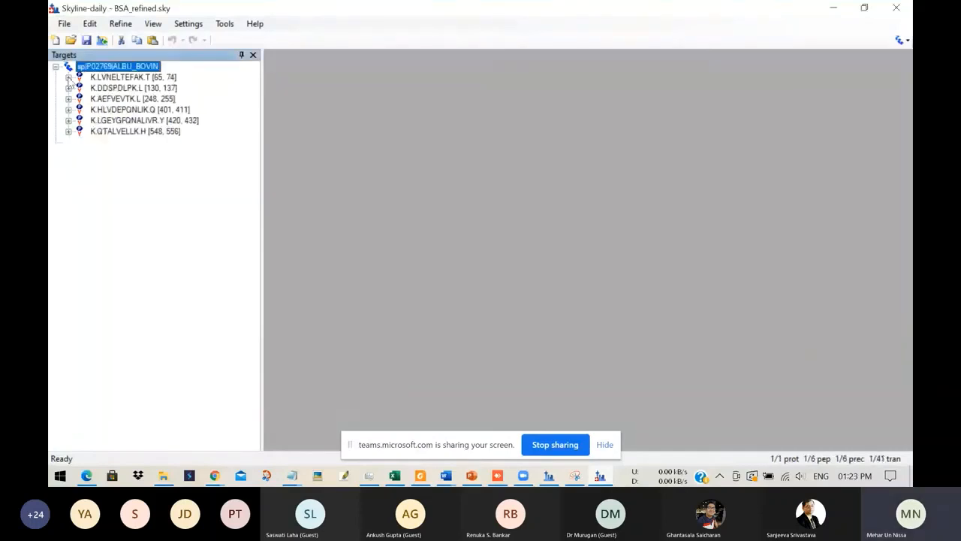
click(68, 78)
click(69, 77)
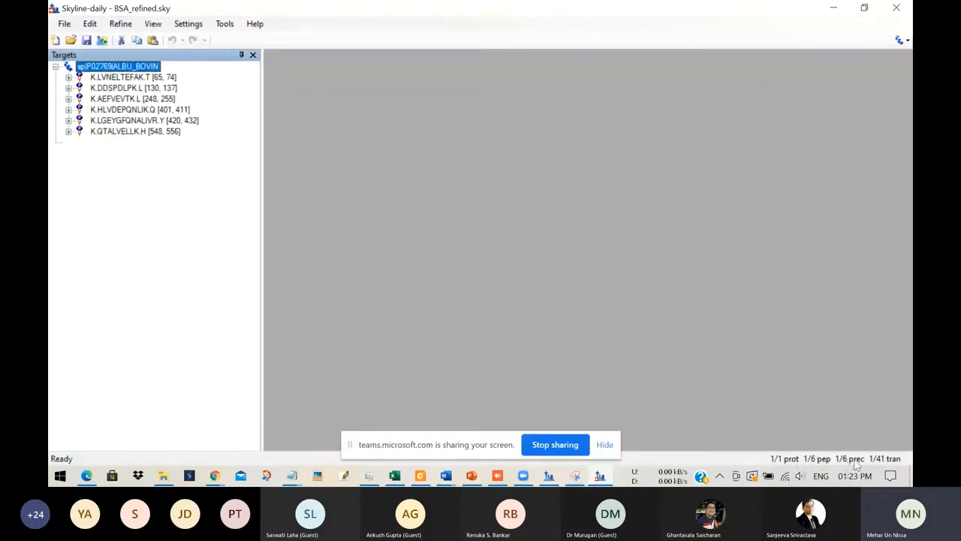
Step: Import BSA raw files (1) to (4) as single-injection replicates, keeping the common prefix in the replicate names
click(65, 27)
mouse_move(96, 170)
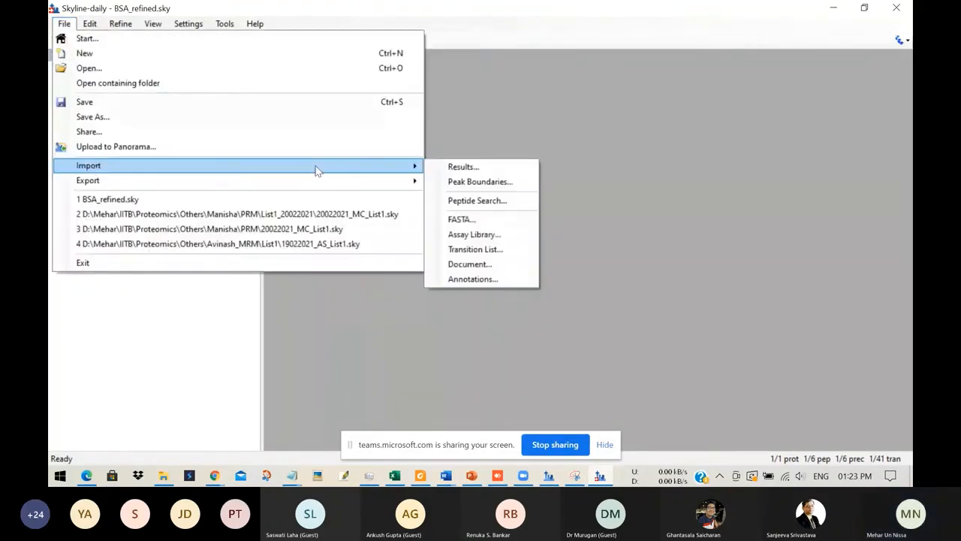
click(457, 168)
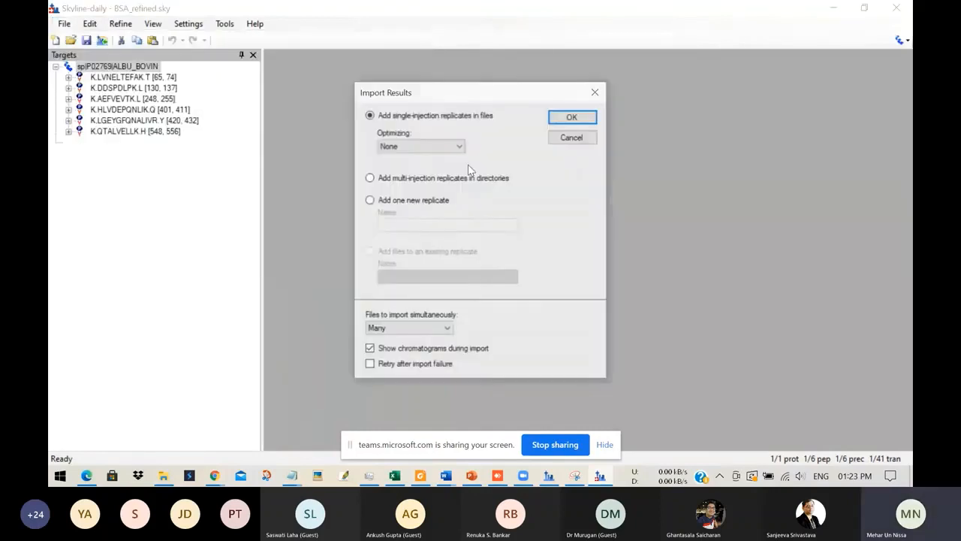
click(572, 117)
drag(449, 223, 418, 174)
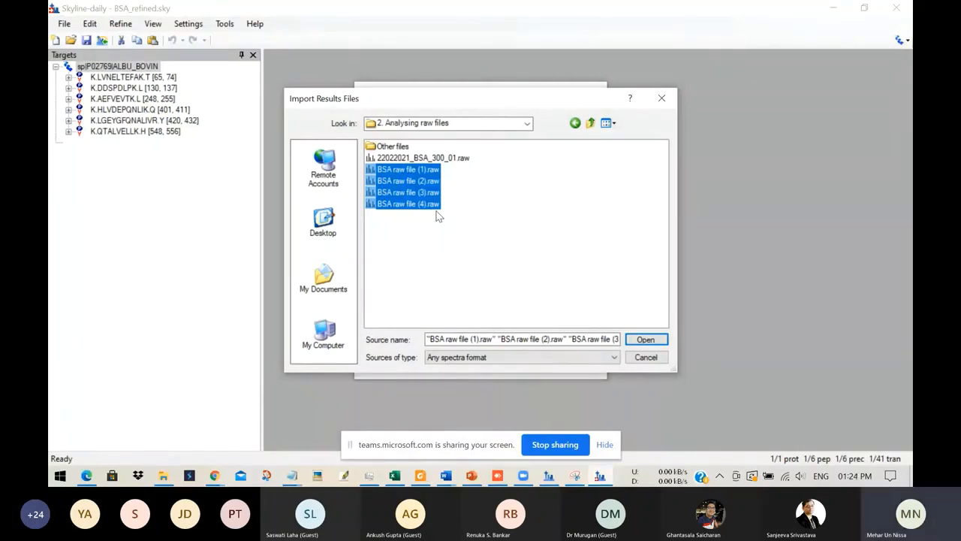
click(645, 340)
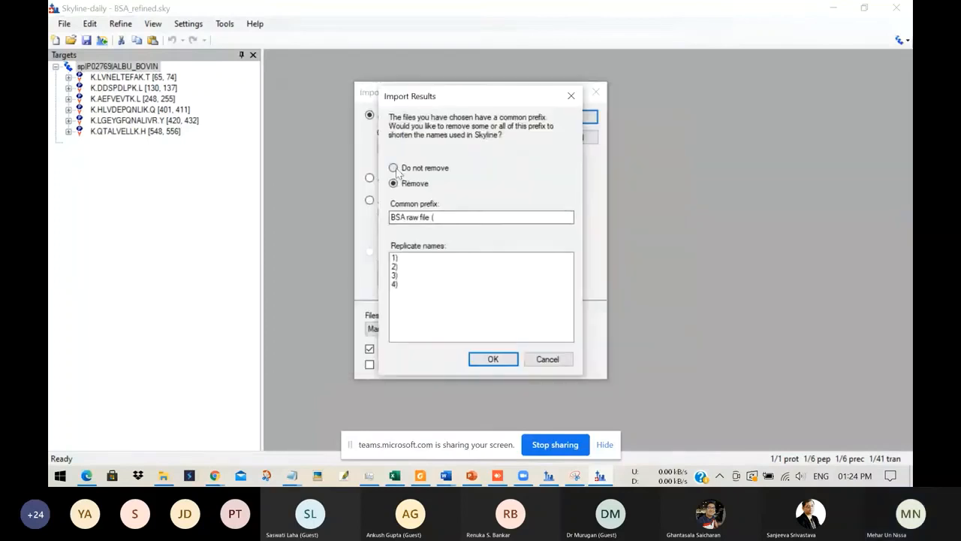
click(394, 168)
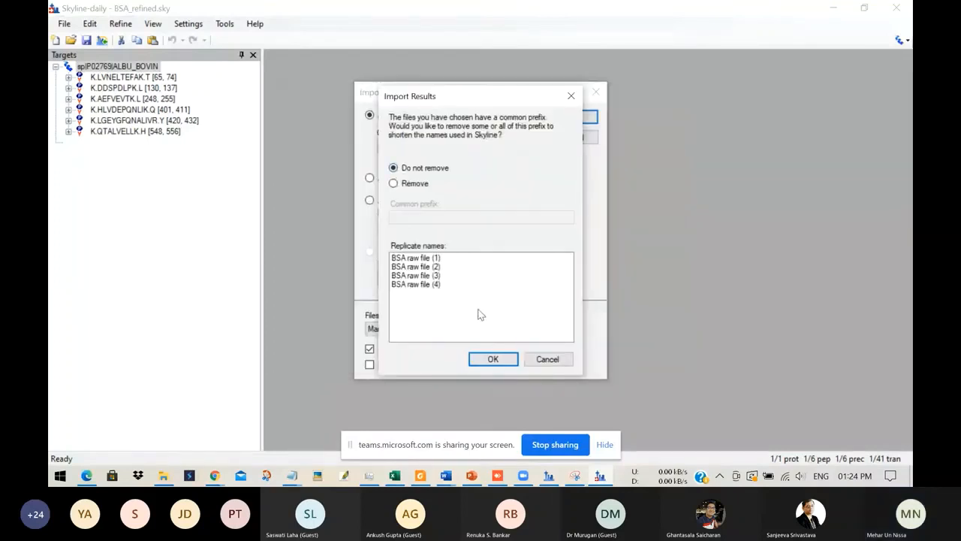
click(492, 359)
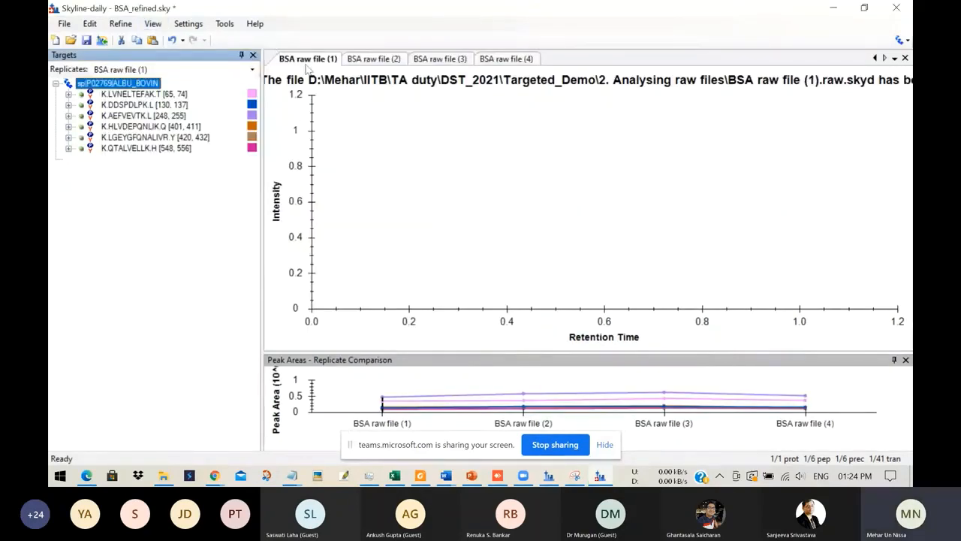
Step: Expand peptide K.LVNELTEFAK.T and inspect the chromatogram peaks of its singly charged y7, y6, y5 and y4 transitions
key(Down)
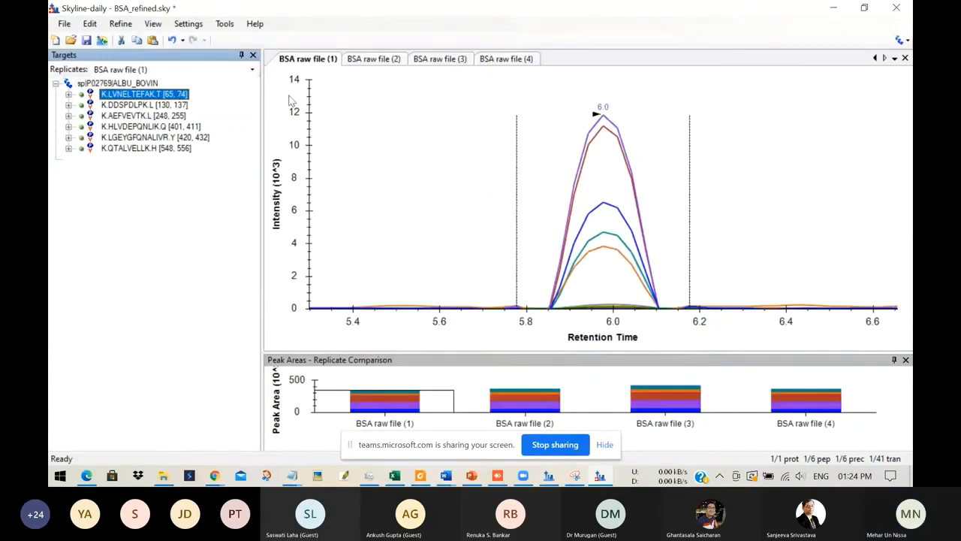
drag(261, 126, 378, 136)
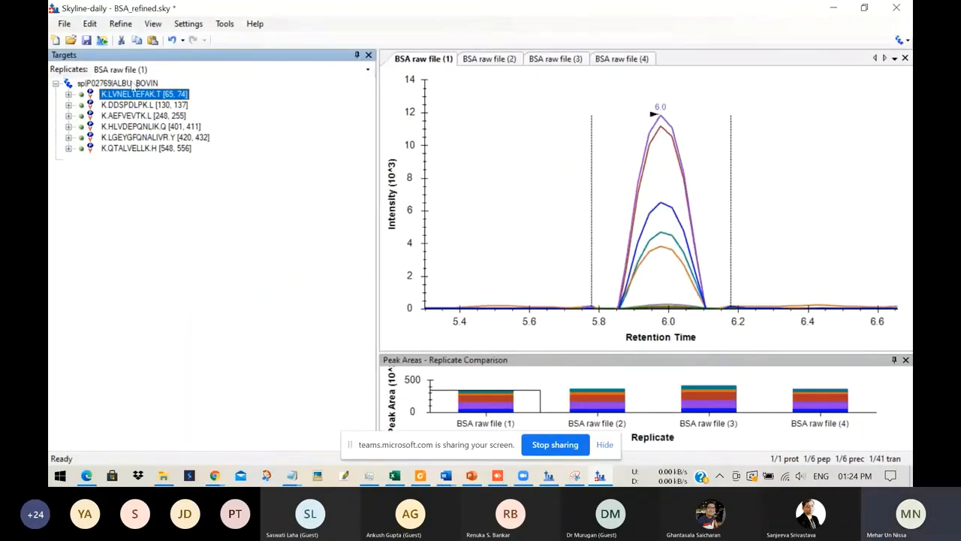
click(68, 95)
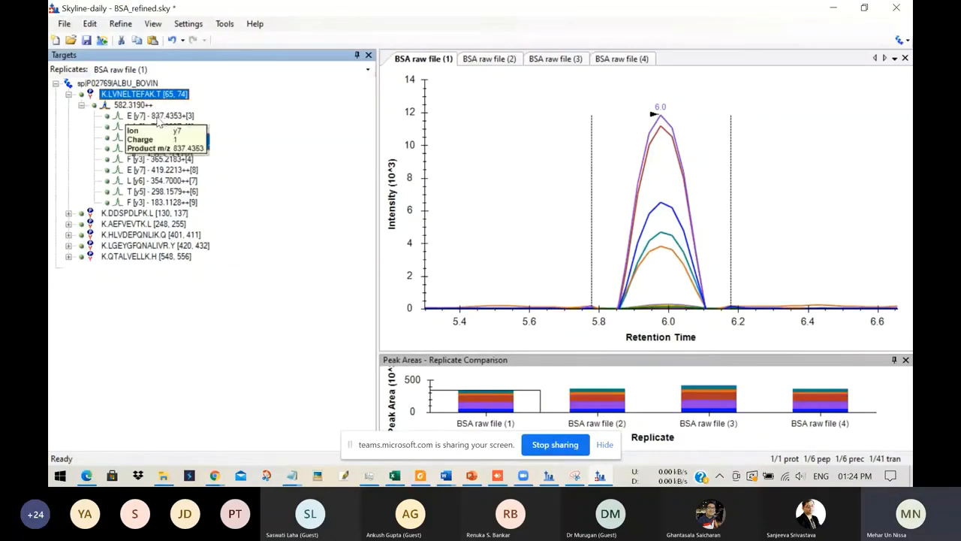
click(158, 118)
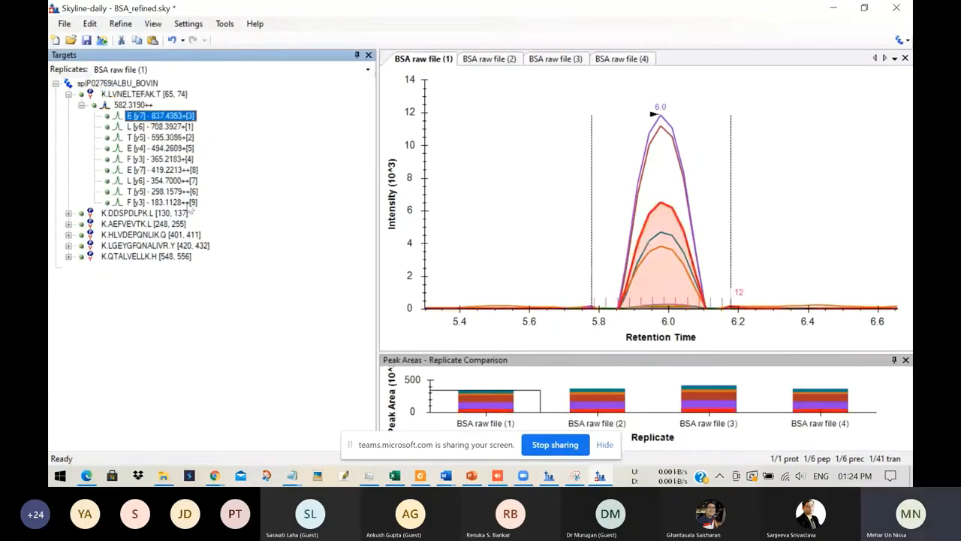
key(Down)
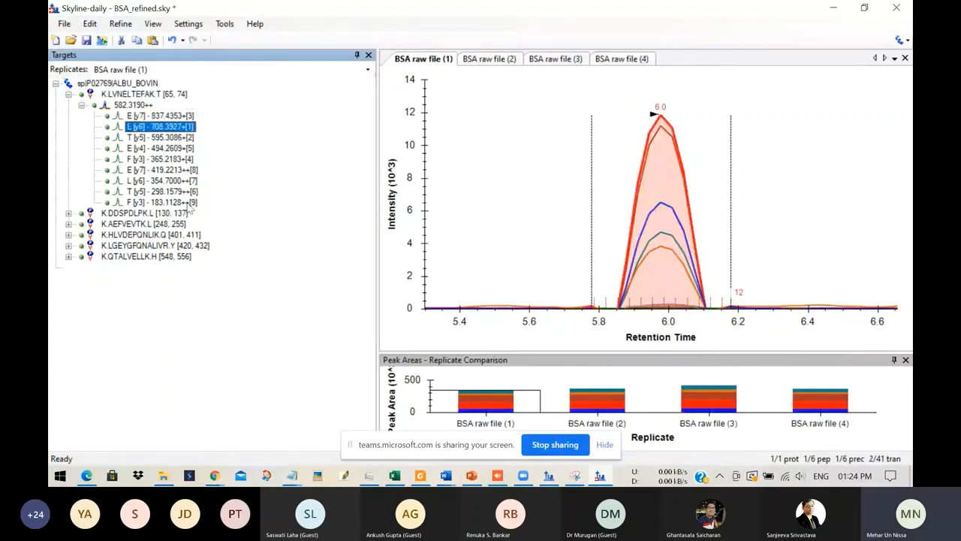
key(Down)
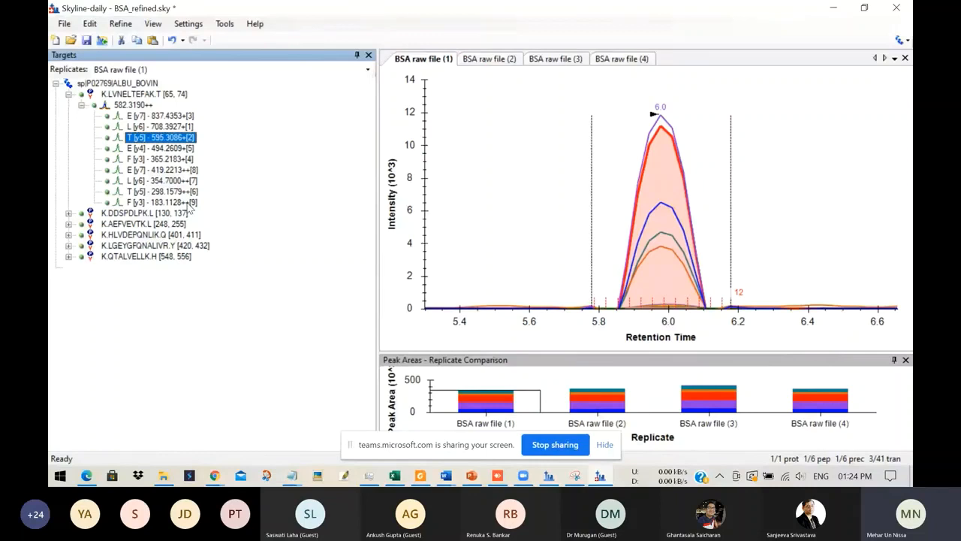
key(Down)
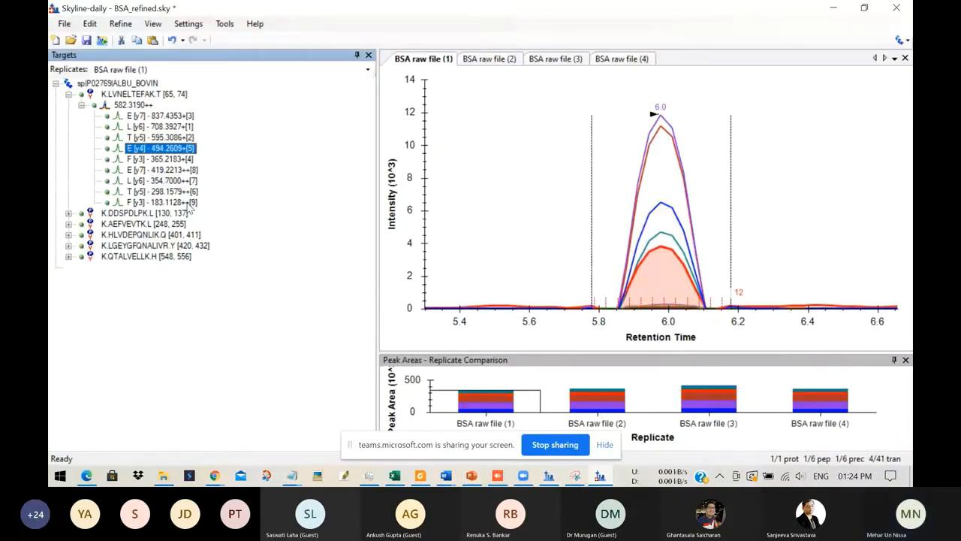
Step: Compare the peptide's chromatogram across BSA raw files (2), (3) and (4), and return to file (1)
click(492, 60)
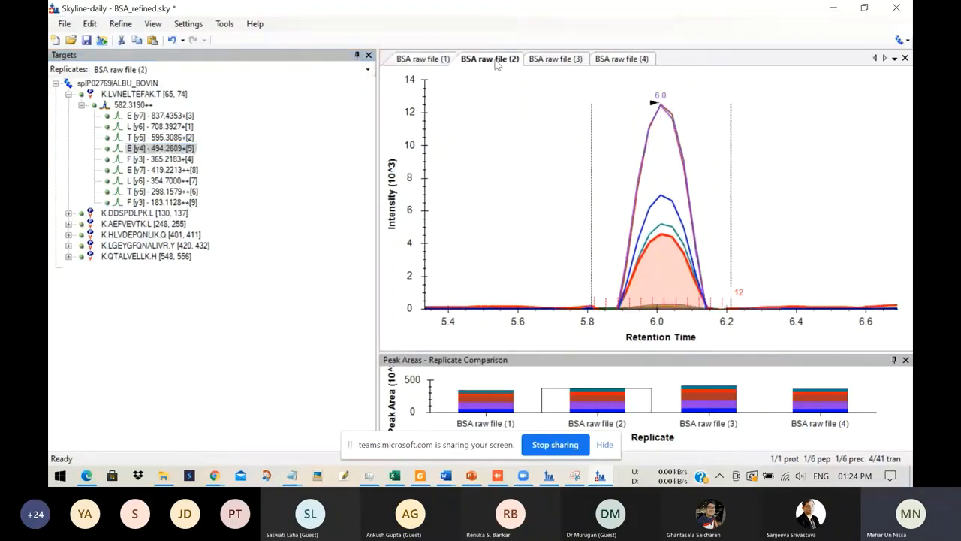
click(553, 63)
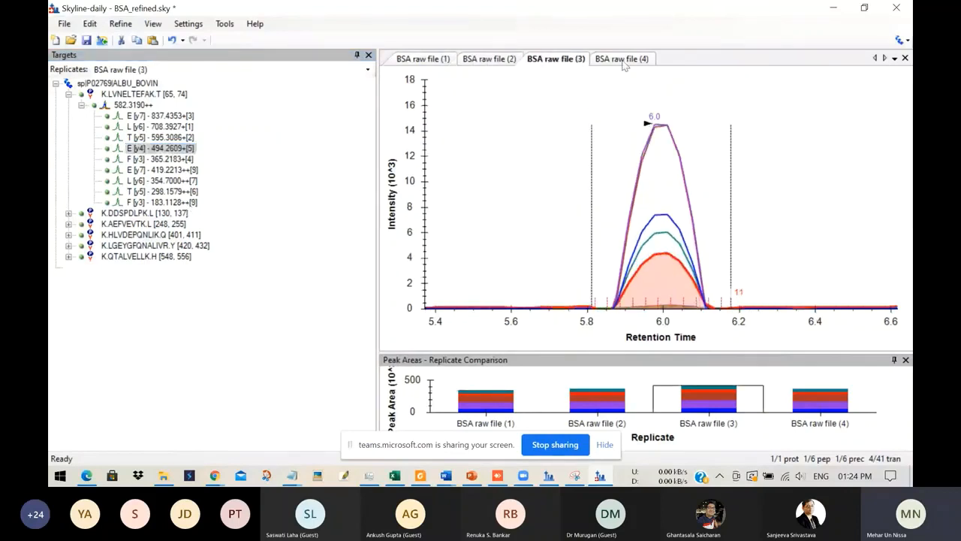
click(624, 63)
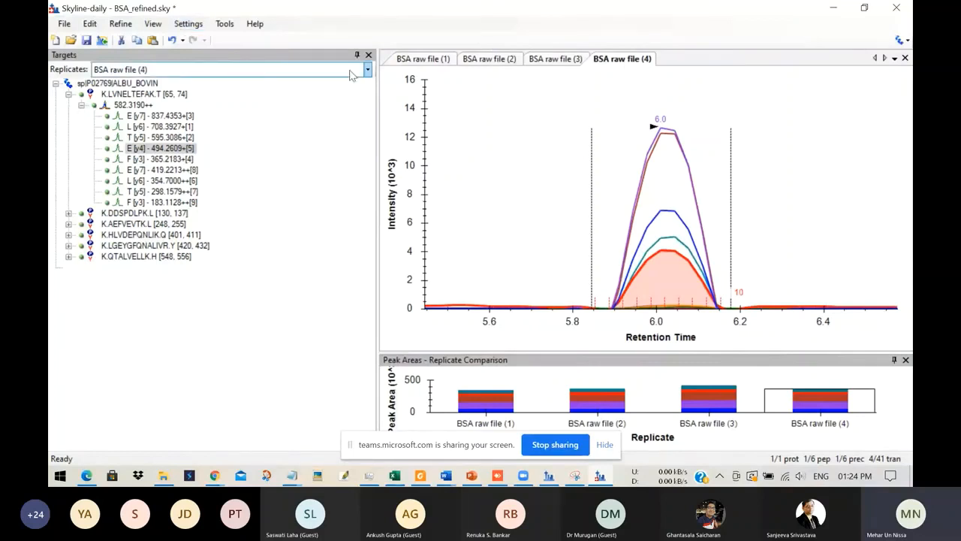
click(432, 60)
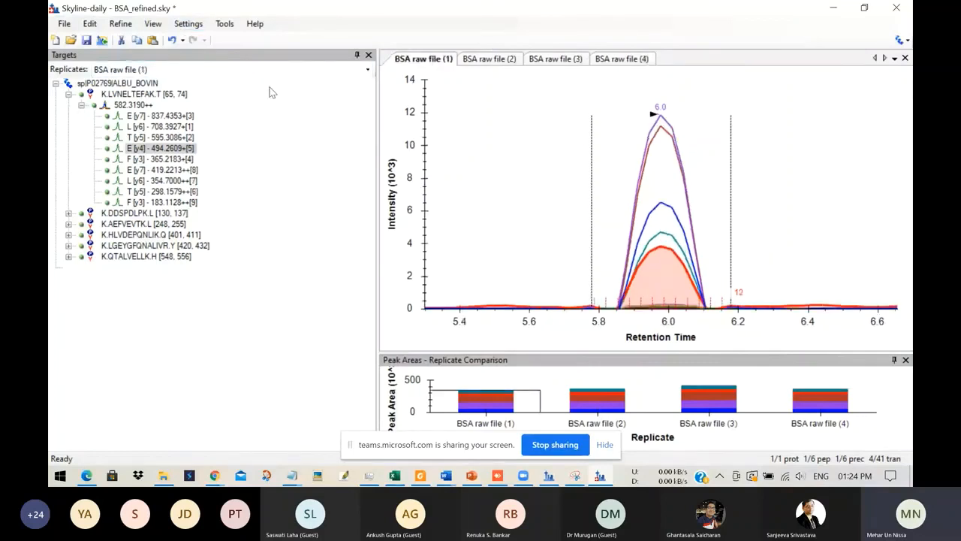
Step: Arrange the chromatogram graphs of the four BSA replicates in a tiled layout
click(153, 23)
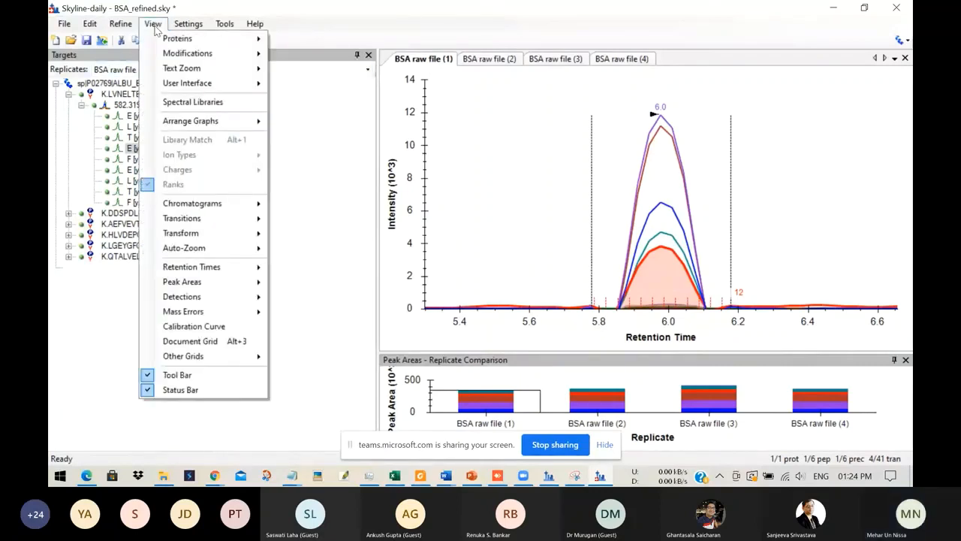
mouse_move(189, 122)
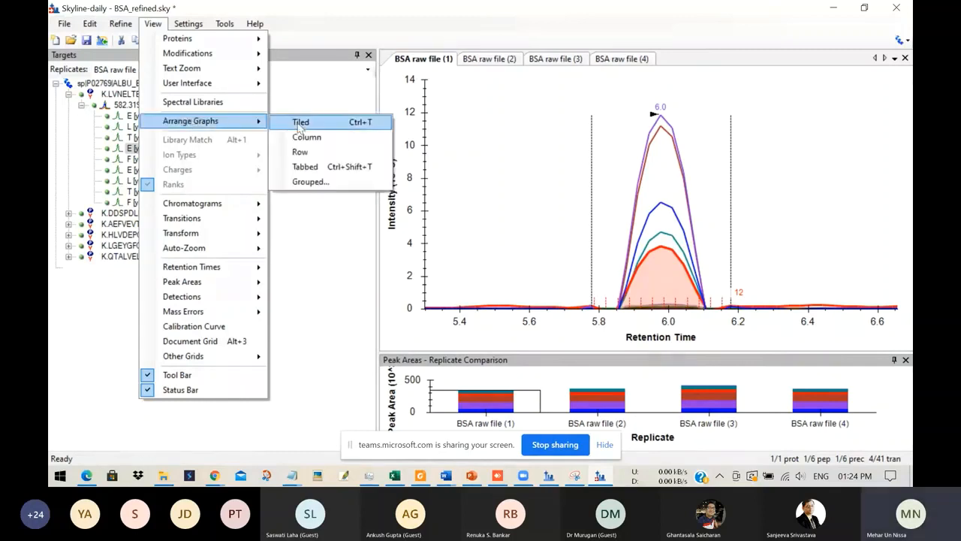
click(308, 122)
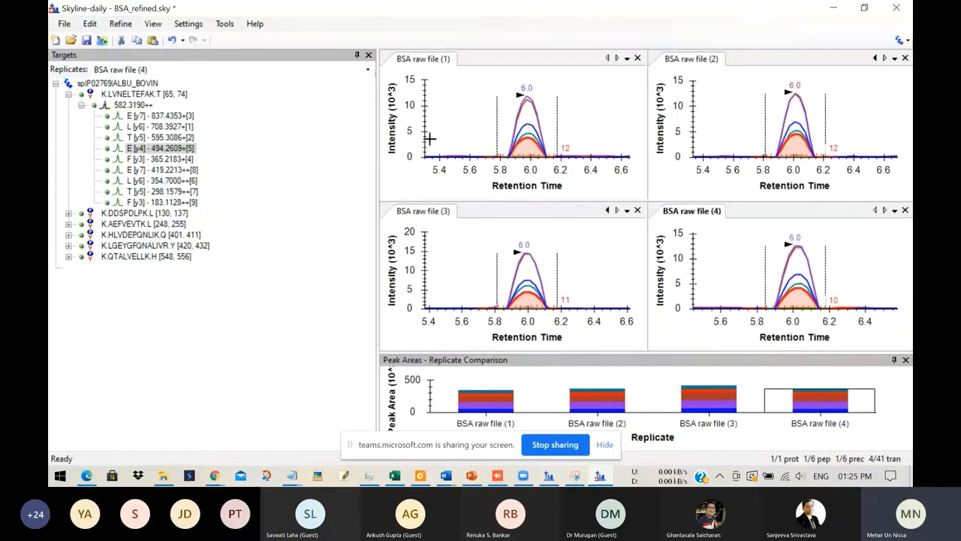
Step: Compare the tiled chromatograms of peptides K.LVNELTEFAK.T through K.LGEYGFQNALIVR.Y, return to the first peptide, and narrow the Targets pane to enlarge the graphs
click(68, 95)
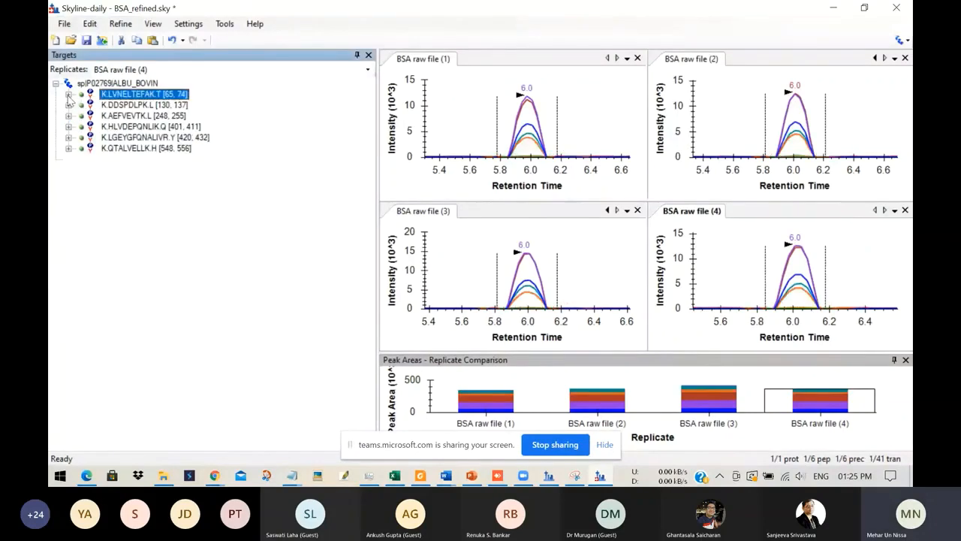
key(Down)
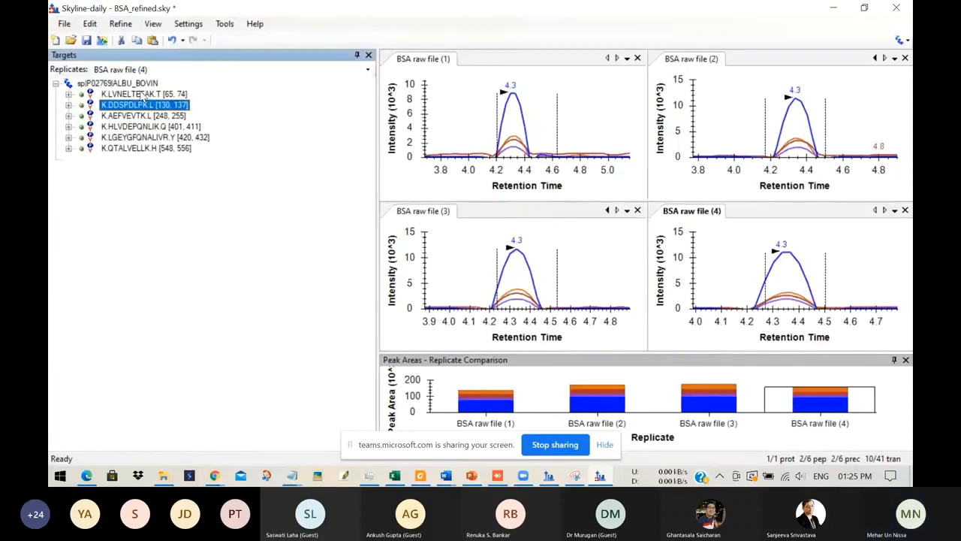
key(Down)
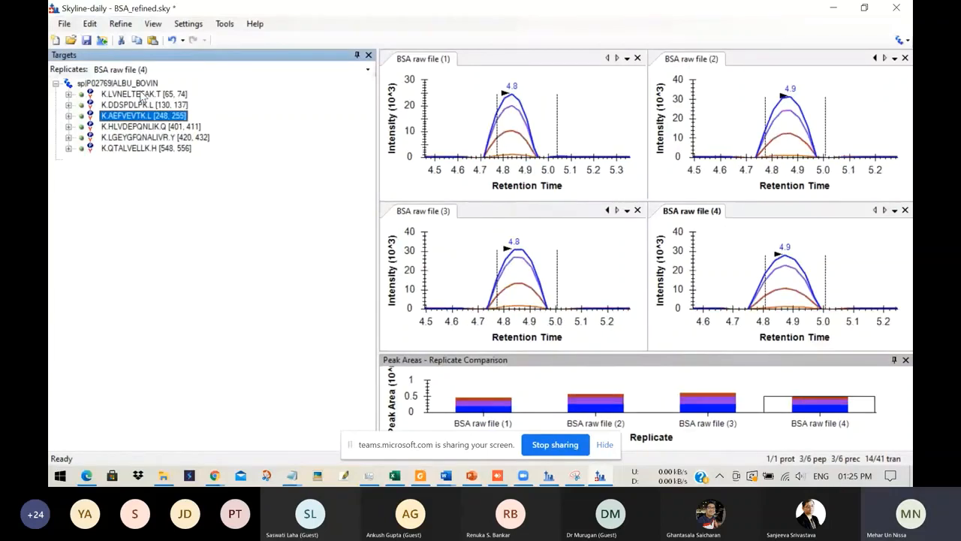
key(Down)
key(Down)
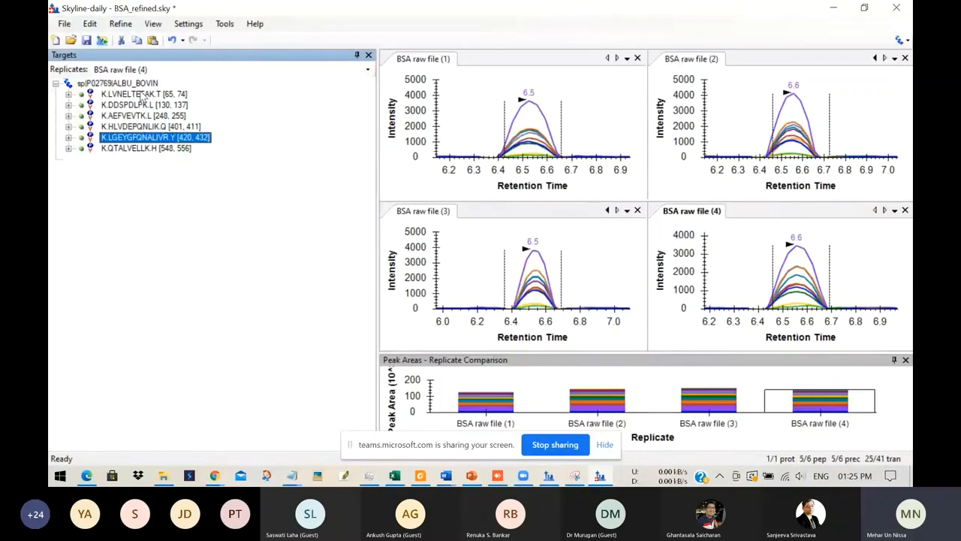
click(130, 96)
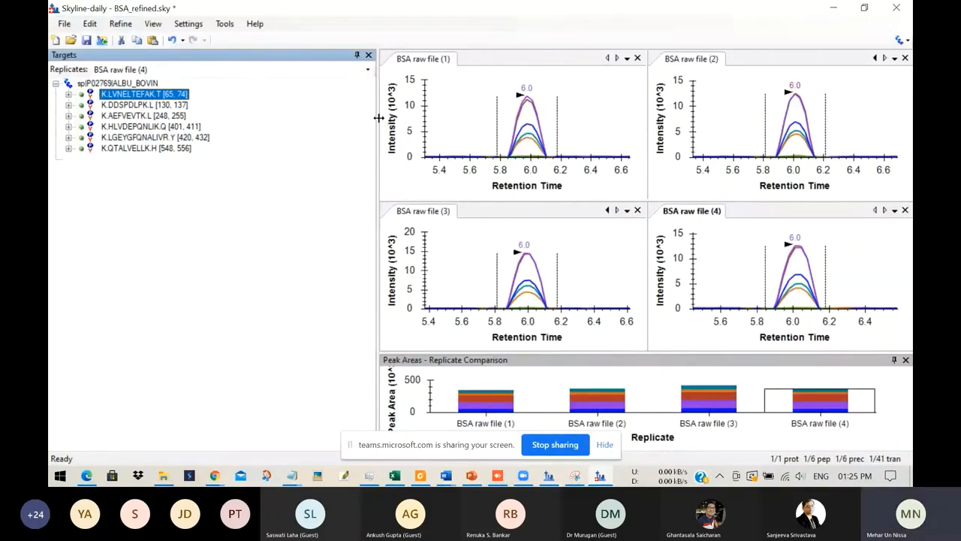
drag(378, 117, 210, 117)
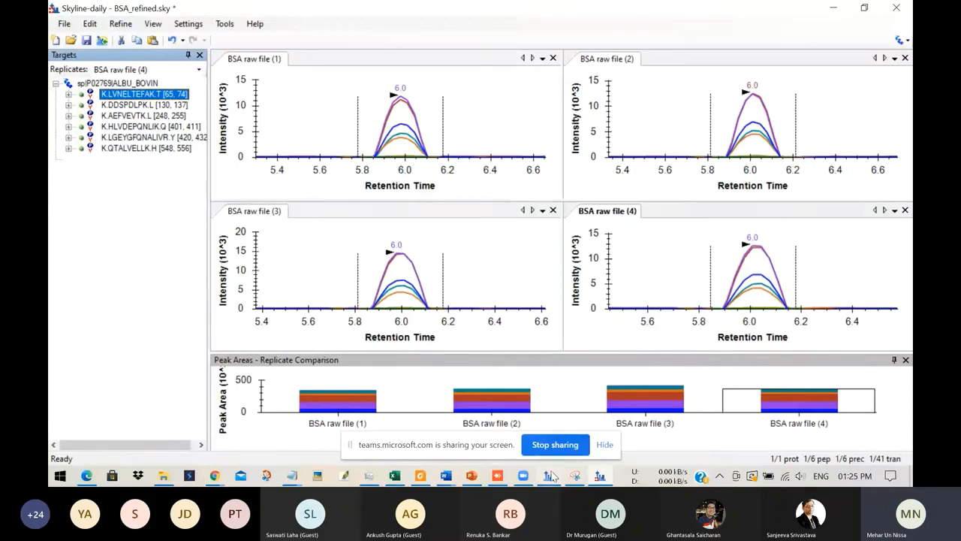
Step: Switch to the Demo_DST_refinement.sky document, check the transitions of peptide GQGVPINTNSSPDDQIGYYR, and delete that peptide
mouse_move(552, 482)
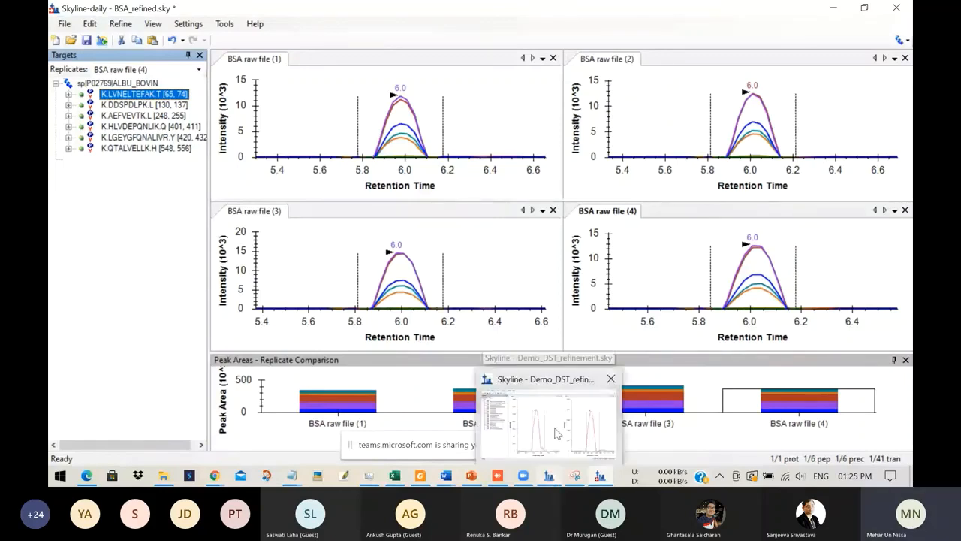
click(550, 477)
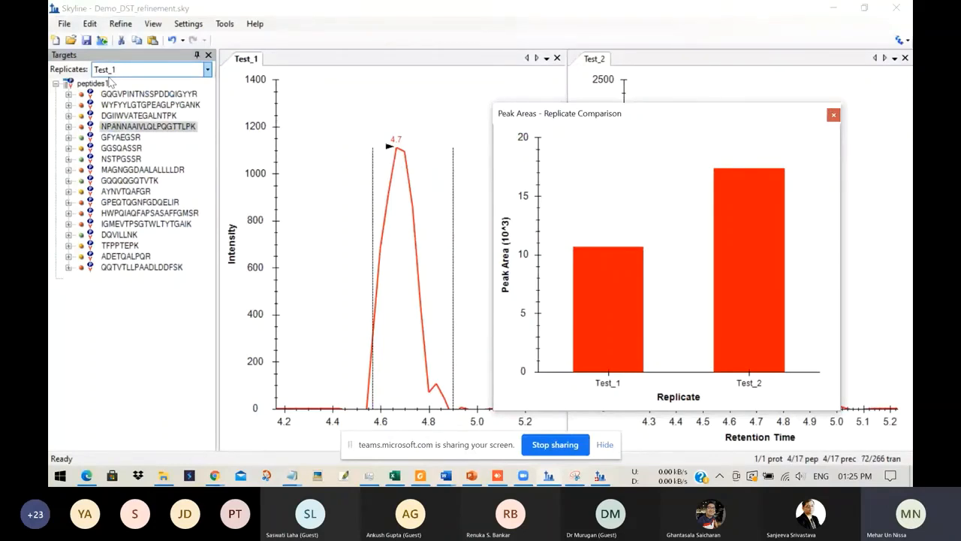
click(124, 94)
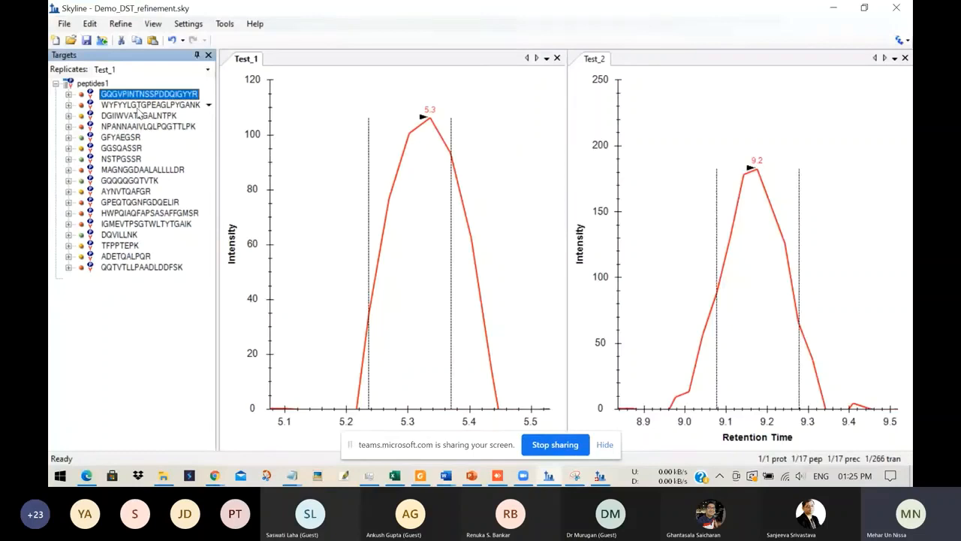
mouse_move(125, 105)
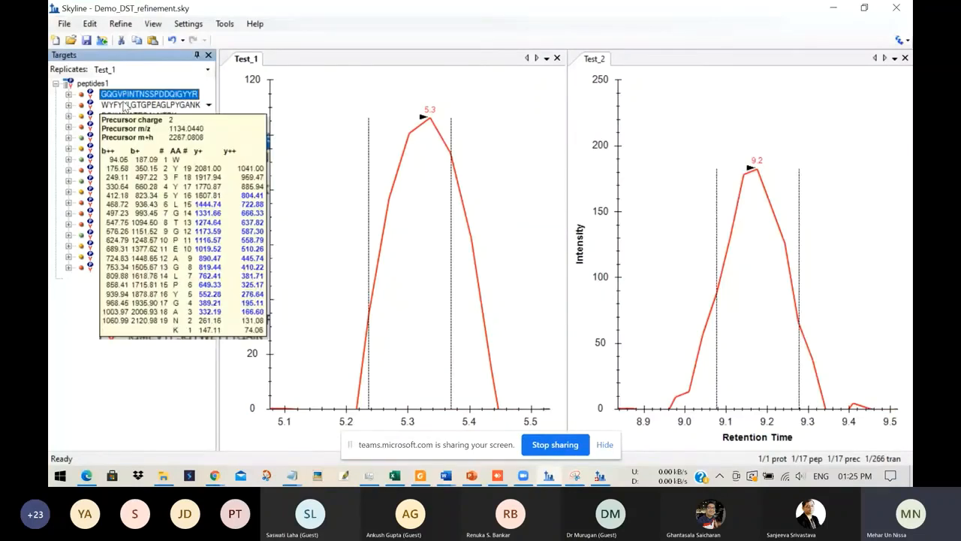
click(69, 94)
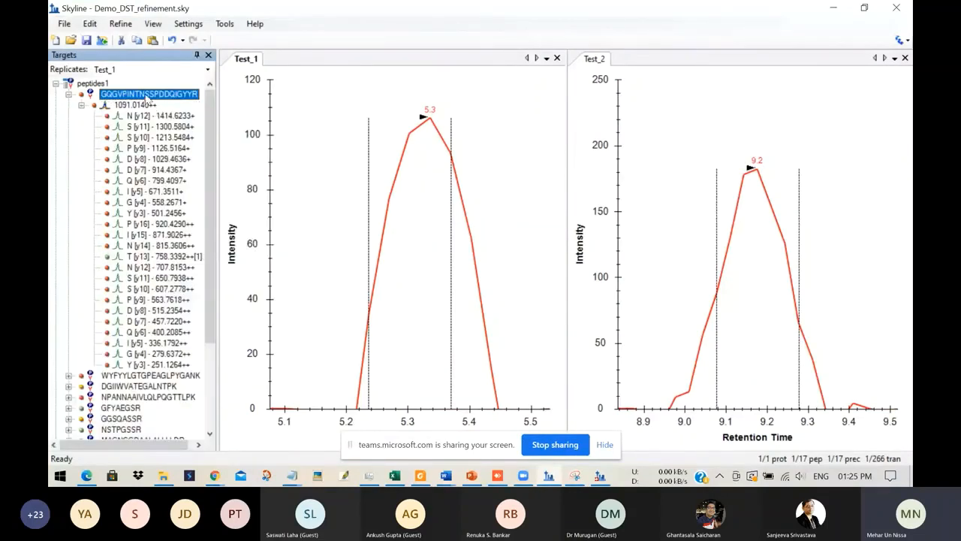
click(81, 105)
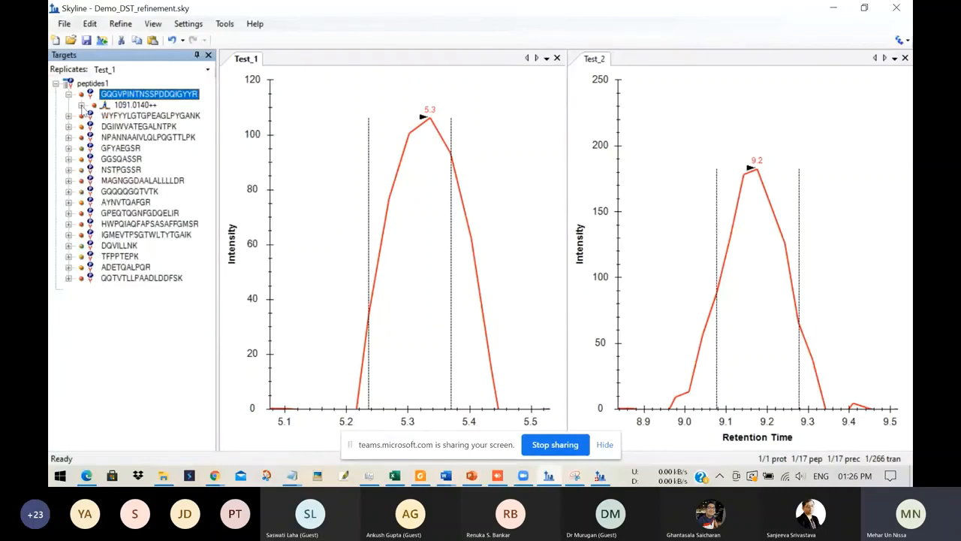
click(68, 94)
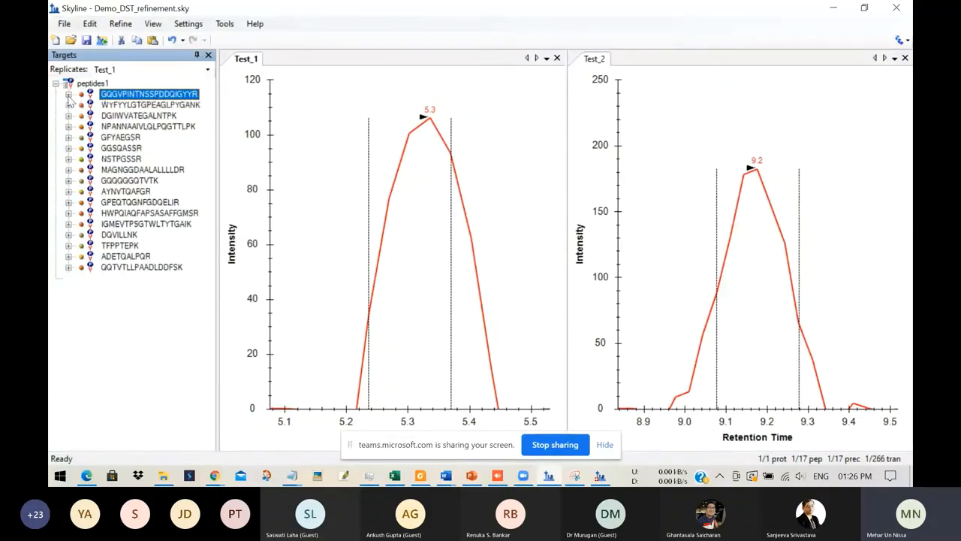
key(Delete)
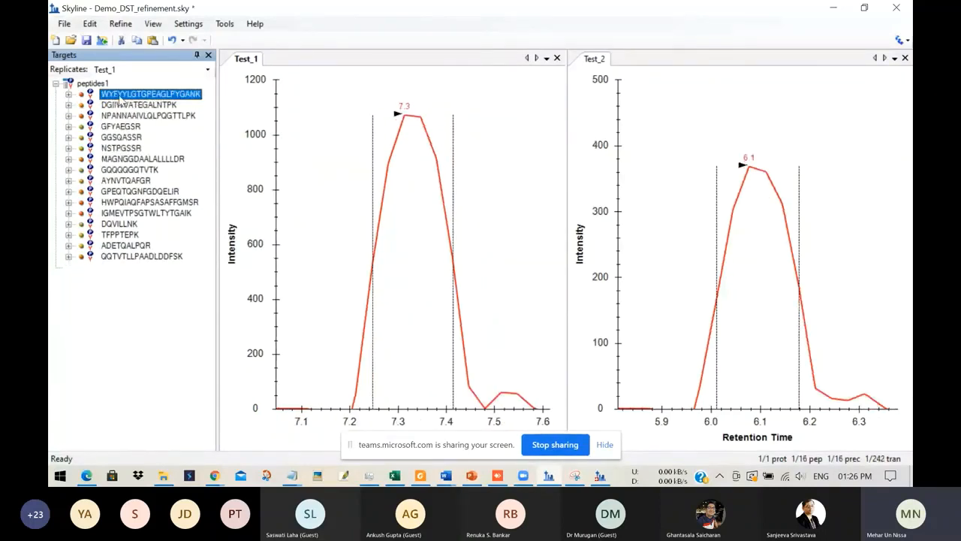
Step: Set the chromatogram graphs to display all transitions
right_click(344, 135)
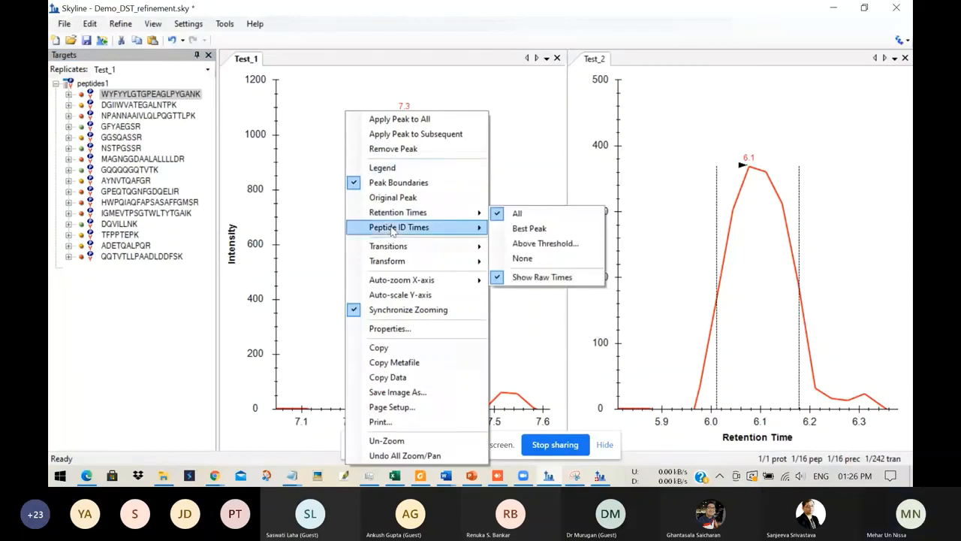
mouse_move(392, 246)
click(511, 247)
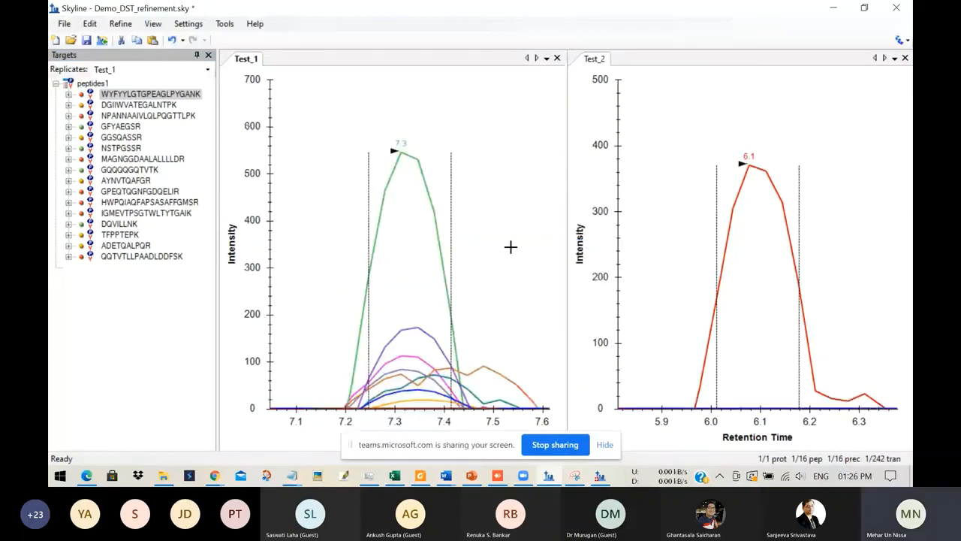
Step: Expand peptide WYFYYLGTGPEAGLPYGANK and inspect the chromatogram peaks of its singly charged y15, y14, y13 and y12 transitions
click(120, 95)
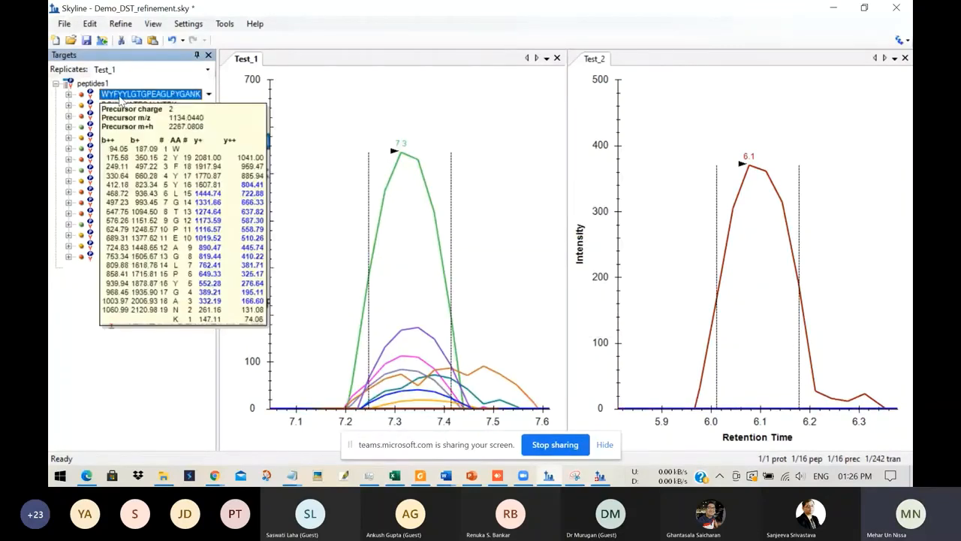
click(69, 95)
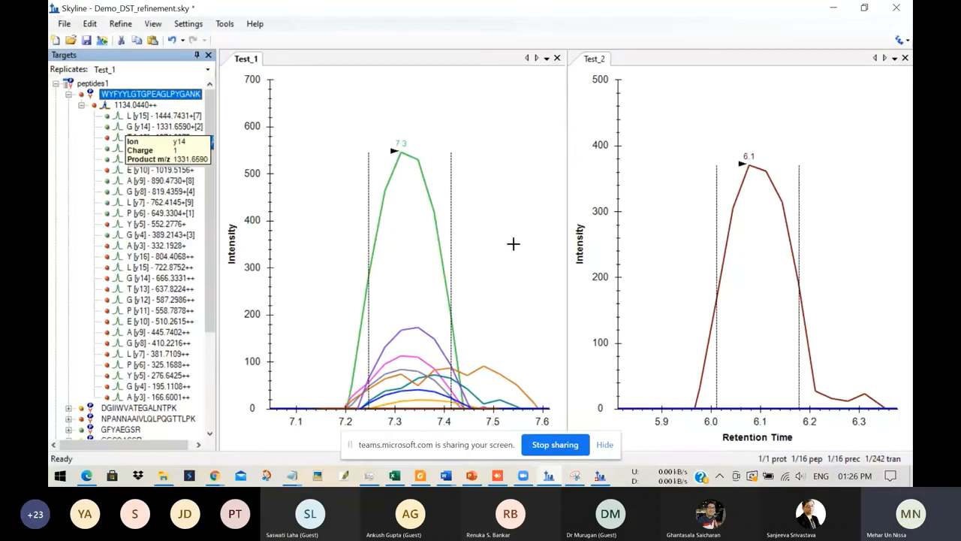
click(81, 105)
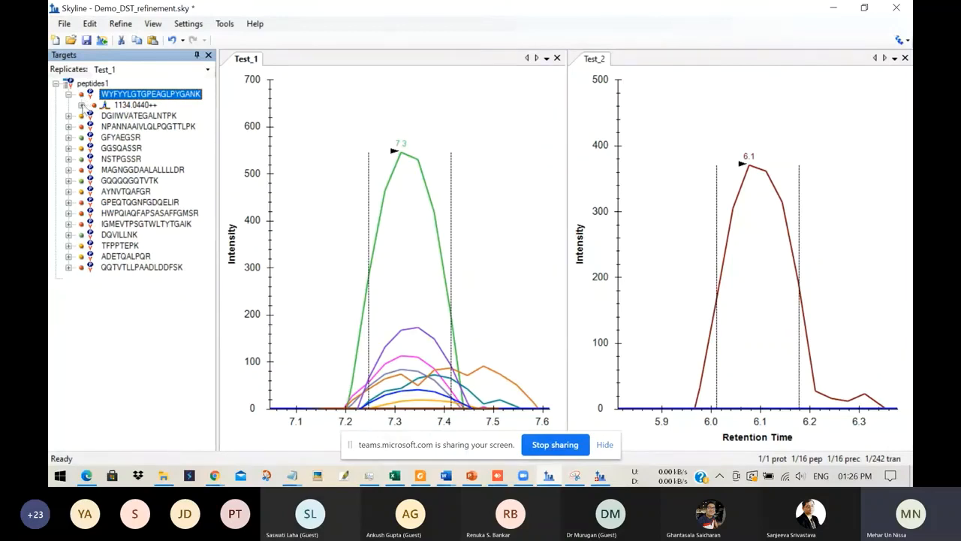
click(81, 105)
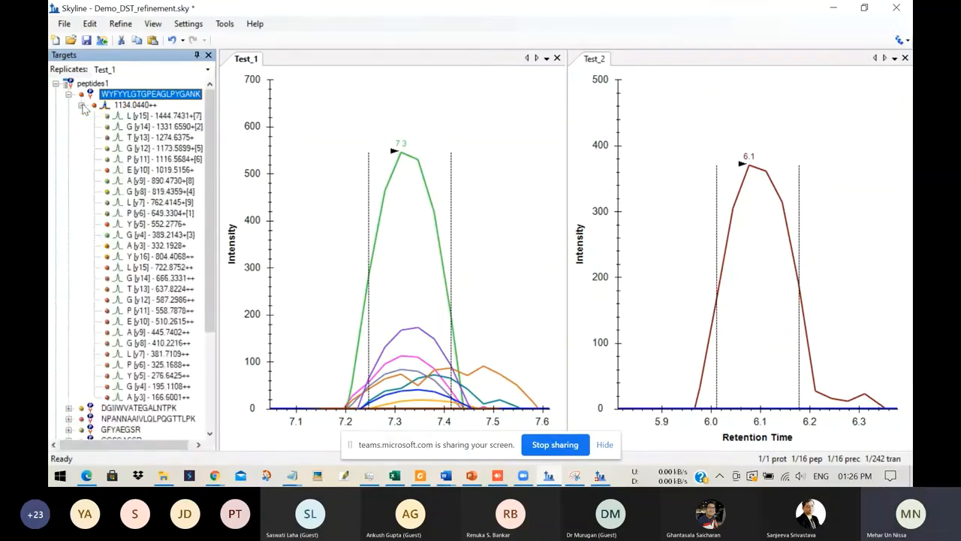
click(155, 117)
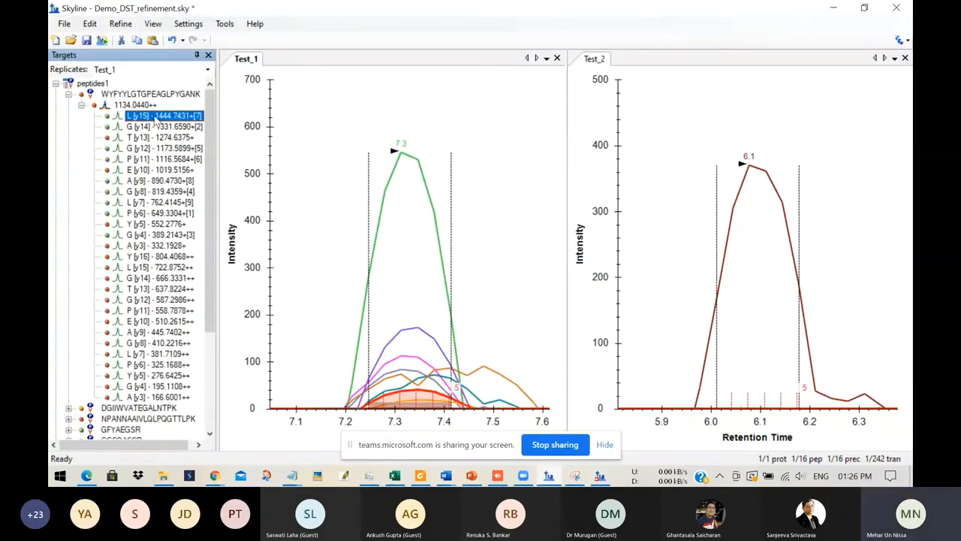
key(Down)
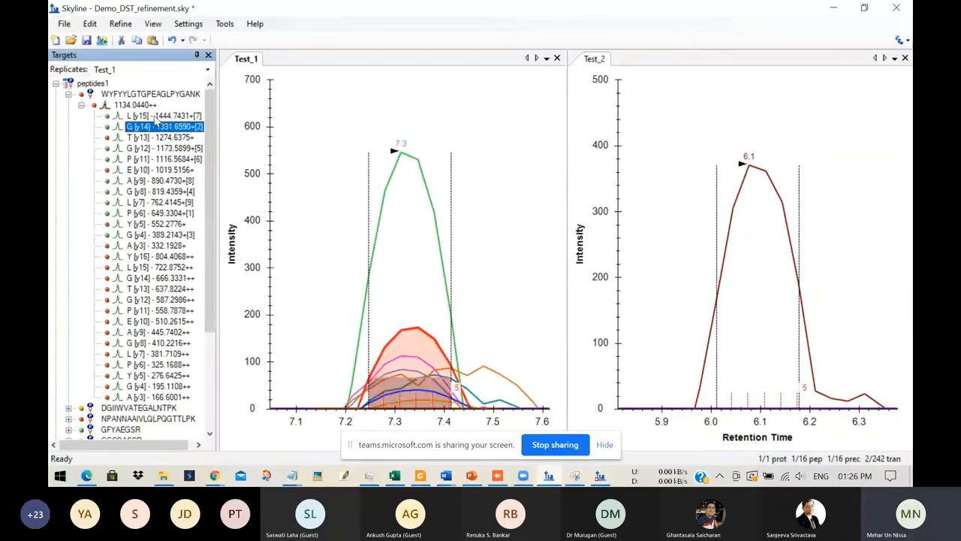
key(Down)
key(Down)
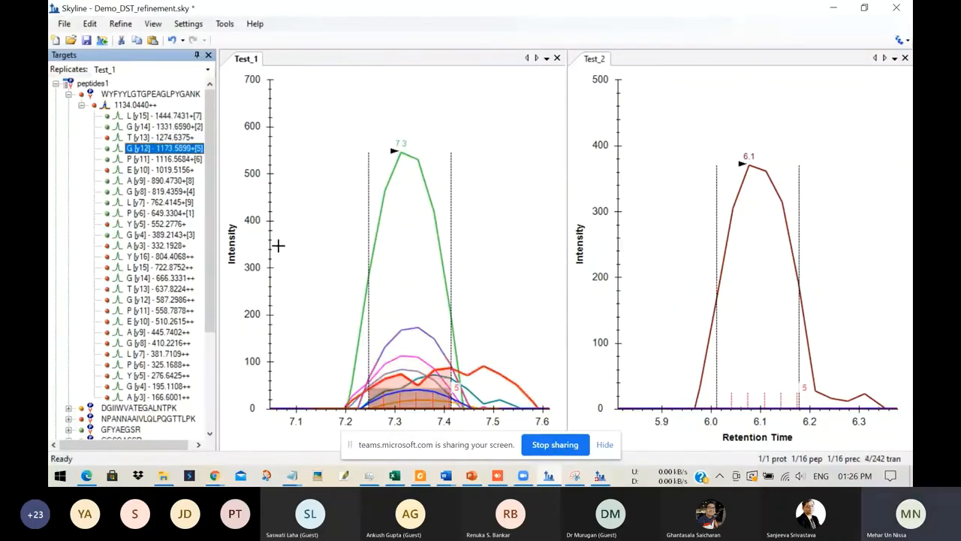
Step: Delete the singly charged y12 transition of WYFYYLGTGPEAGLPYGANK and collapse its precursor's transition list
scroll(261, 257, up, 7)
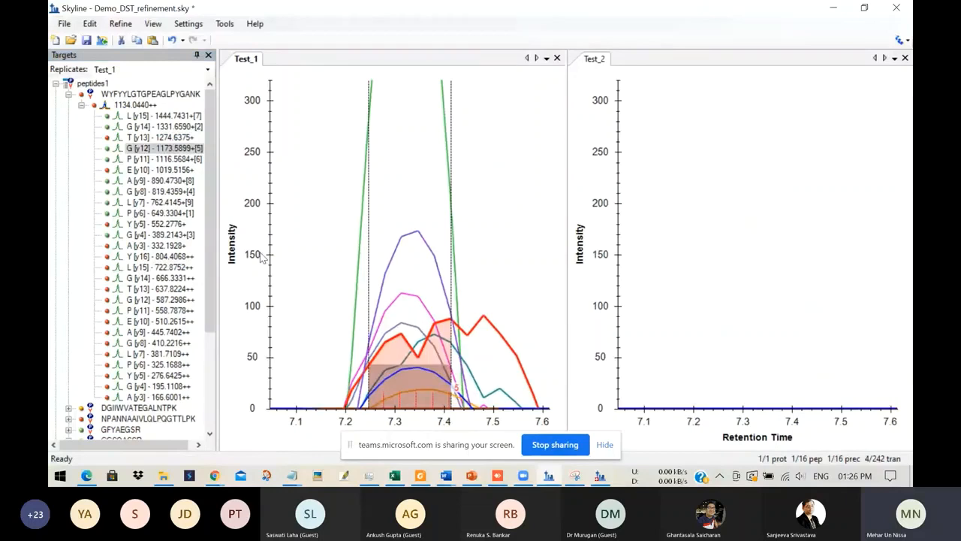
scroll(260, 257, down, 2)
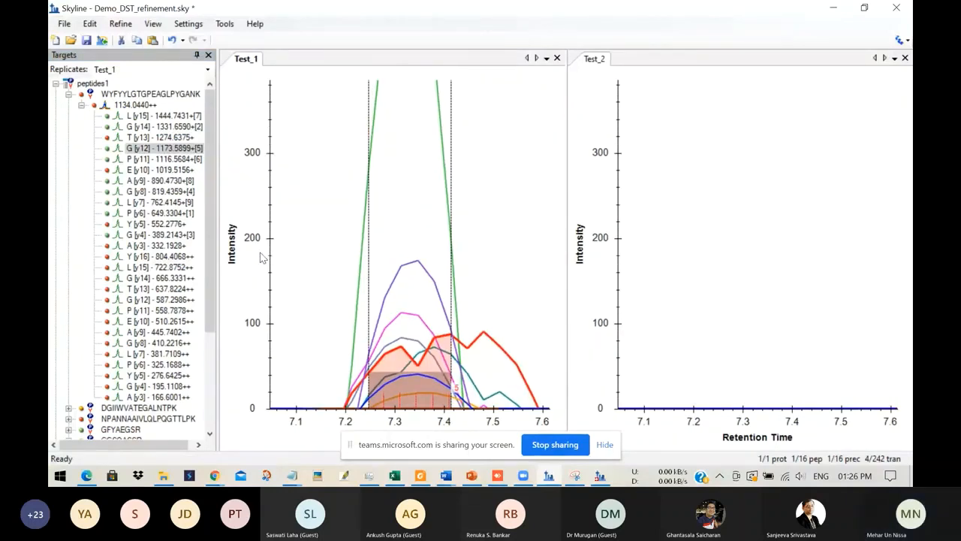
click(150, 151)
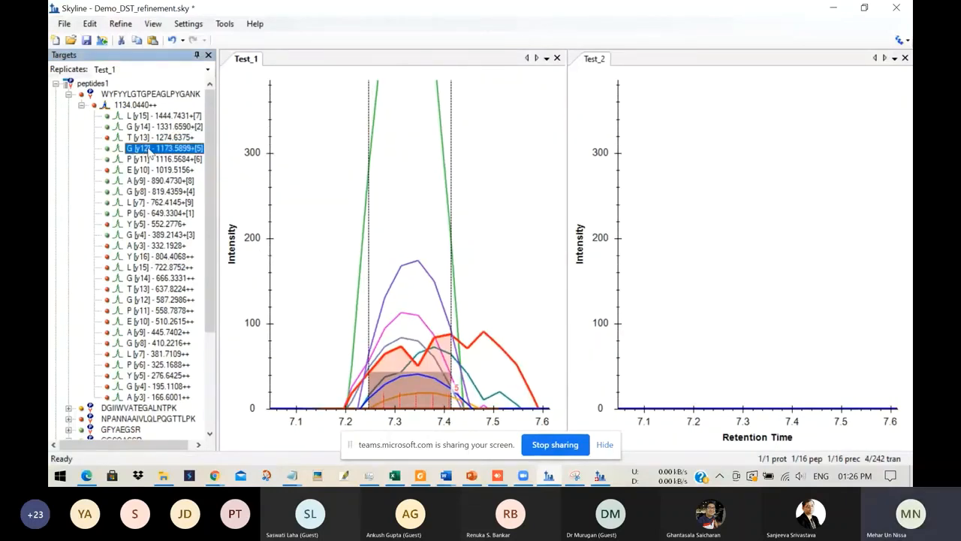
key(Delete)
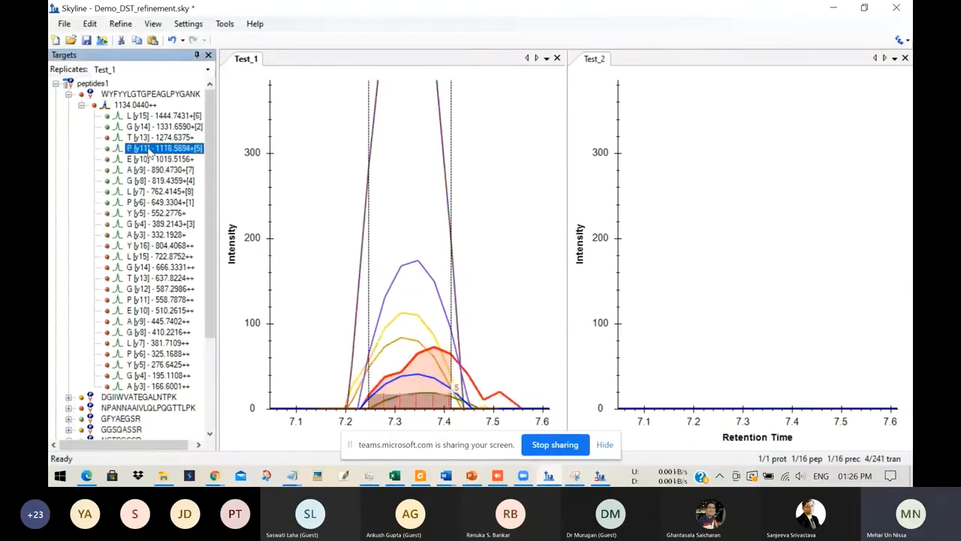
click(81, 105)
Step: Expand peptide DGIIWVATEGALNTPK and examine its low-intensity transition peaks in Test_1 and Test_2
click(133, 117)
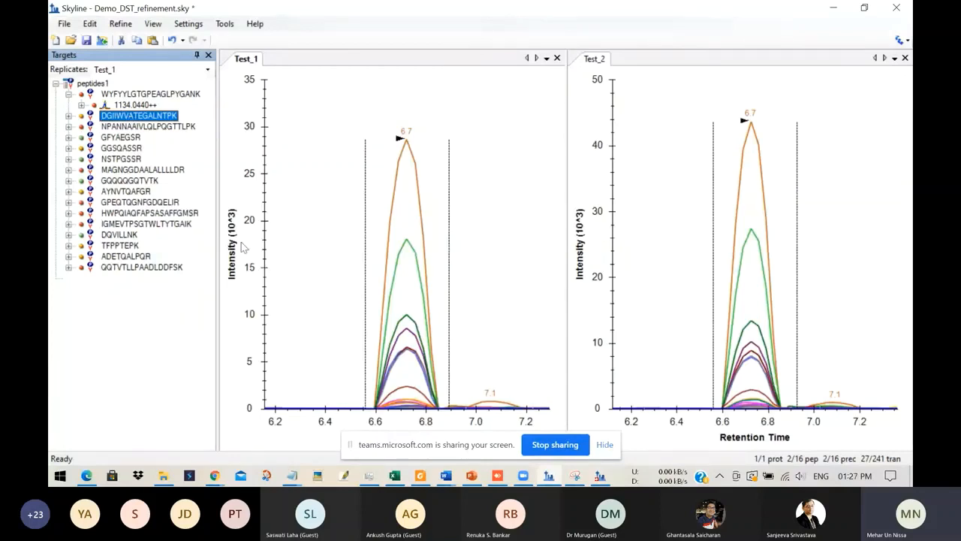
click(68, 117)
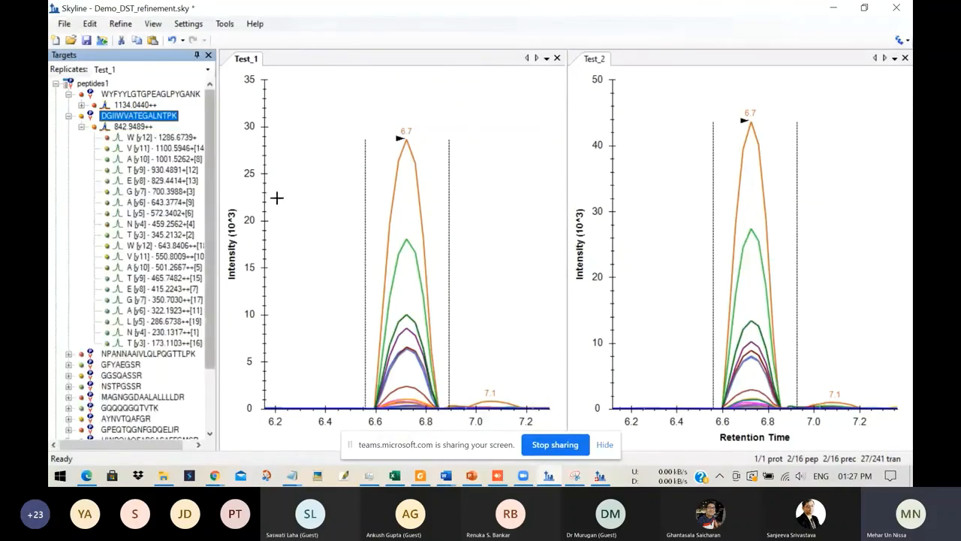
click(263, 268)
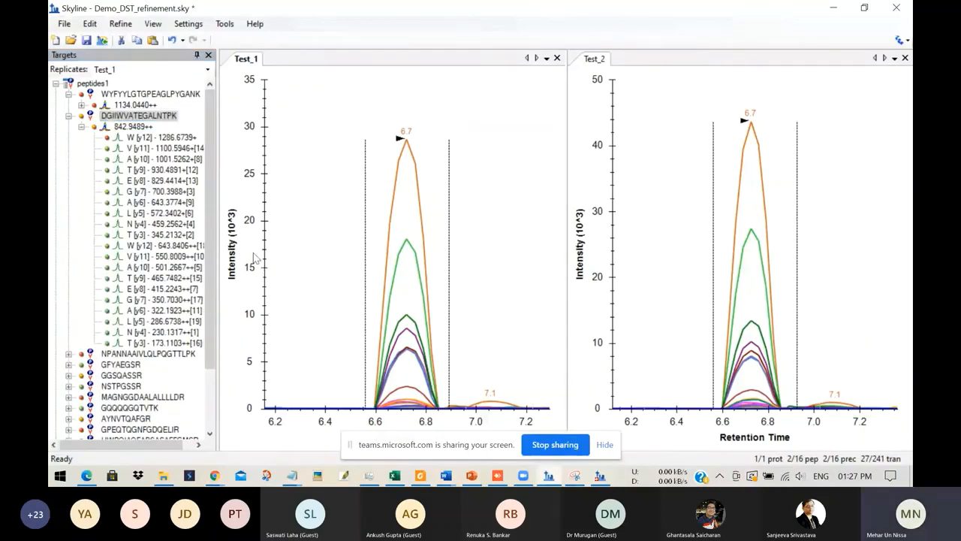
scroll(249, 250, up, 4)
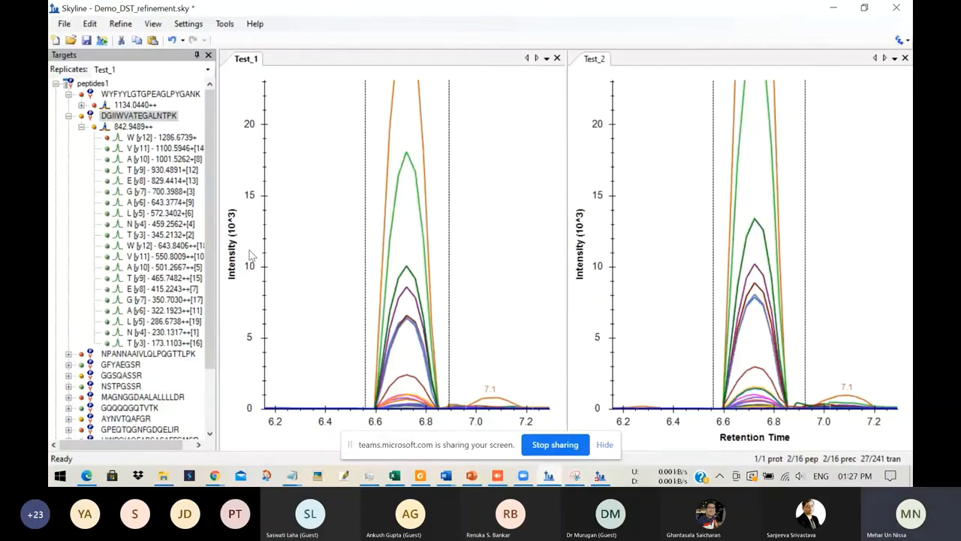
scroll(250, 255, up, 2)
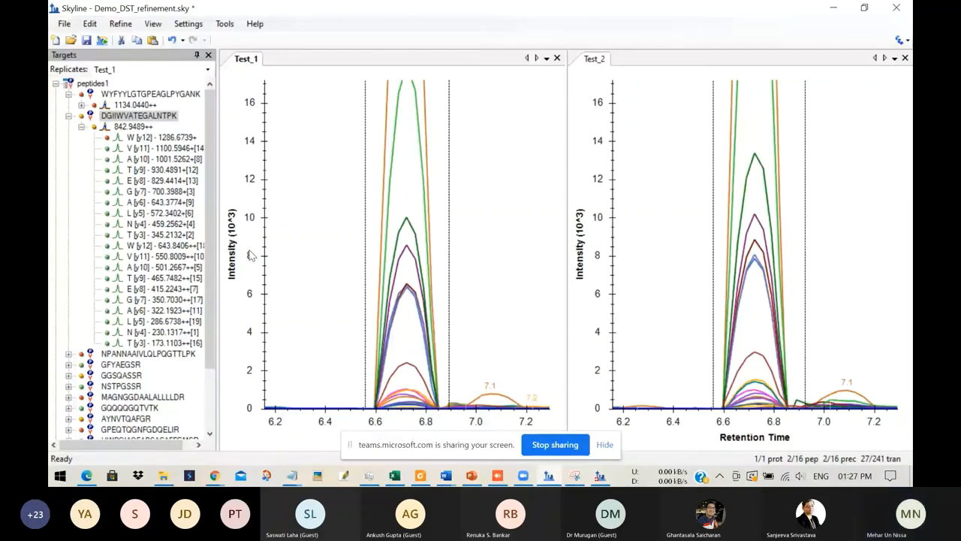
Step: Delete the singly charged y12 transition of DGIIWVATEGALNTPK and collapse its precursor's transition list
scroll(250, 255, up, 2)
scroll(257, 261, up, 2)
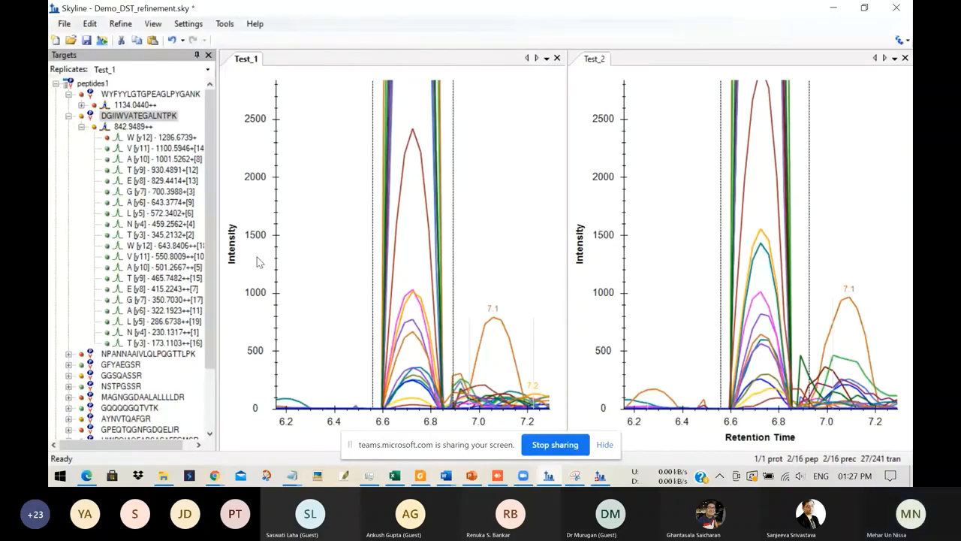
click(156, 138)
key(Delete)
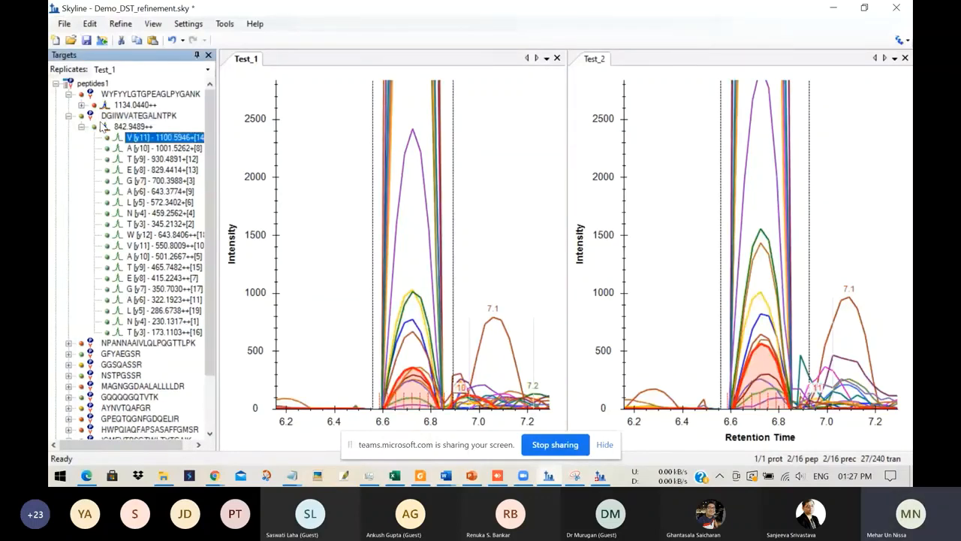
click(81, 127)
Step: Examine the chromatogram peaks of peptides NPANNAAIVLQLPQGTTLPK and GGSQASSR in Test_1 and Test_2
click(148, 137)
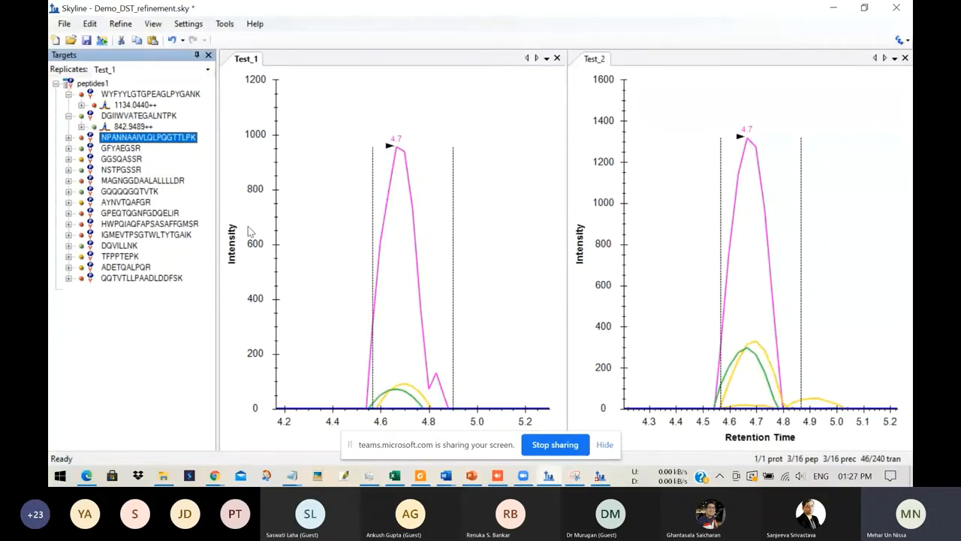
click(121, 159)
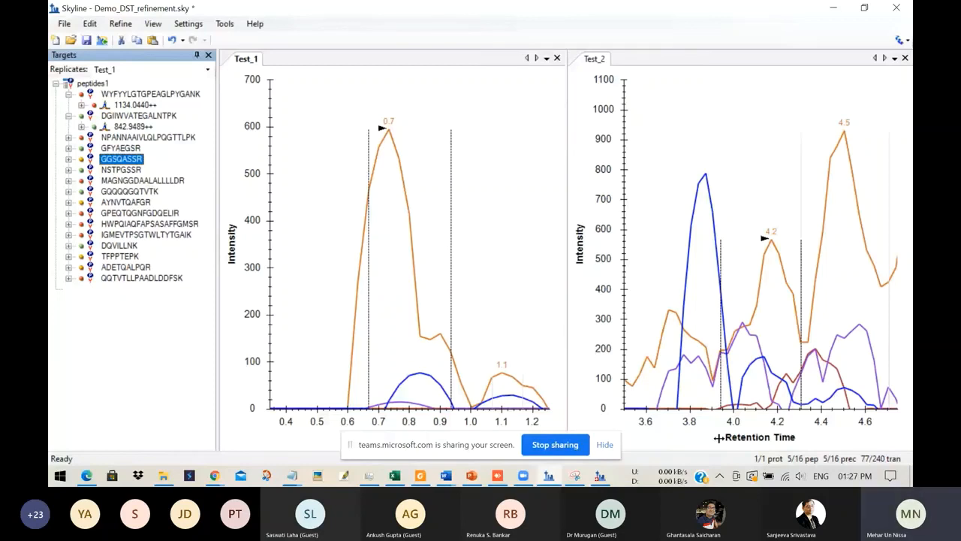
Step: Switch to the BSA_refined document in Skyline-daily, display peptide AEFVEVTK, and close the peak area replicate comparison to enlarge the chromatograms
key(alt+Tab)
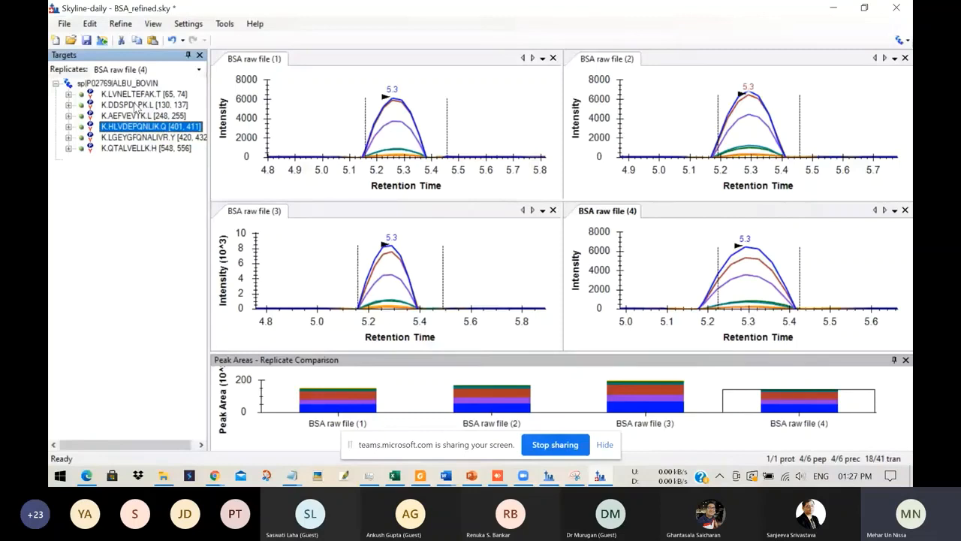
click(143, 116)
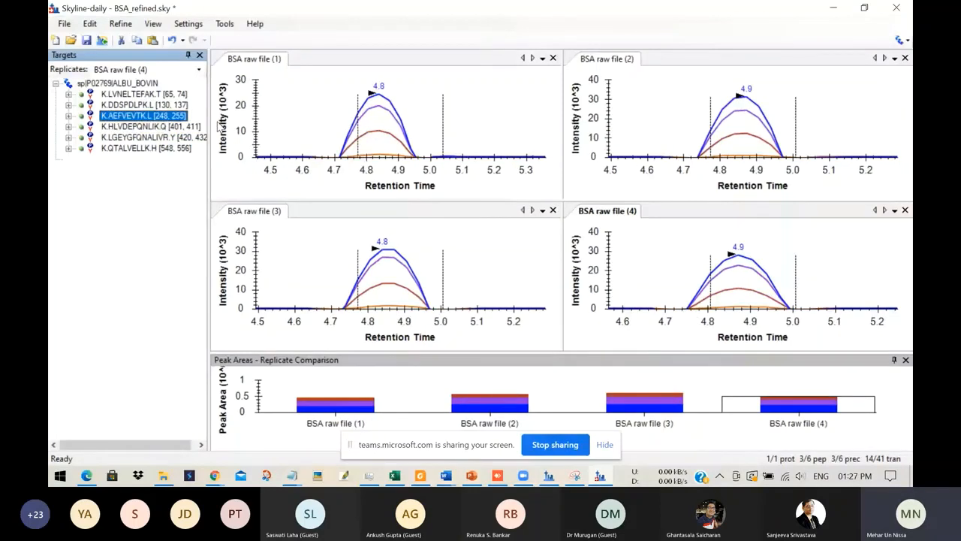
drag(217, 125, 330, 125)
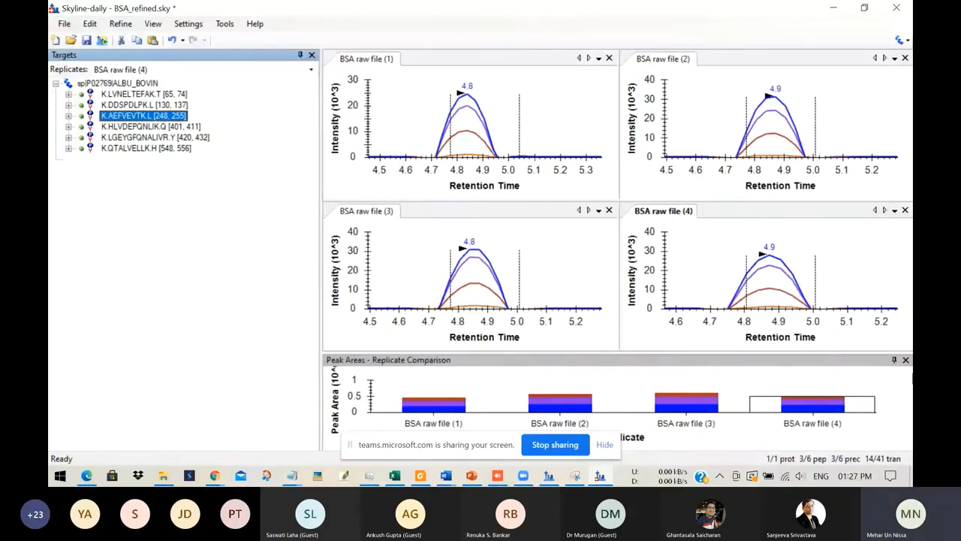
click(905, 360)
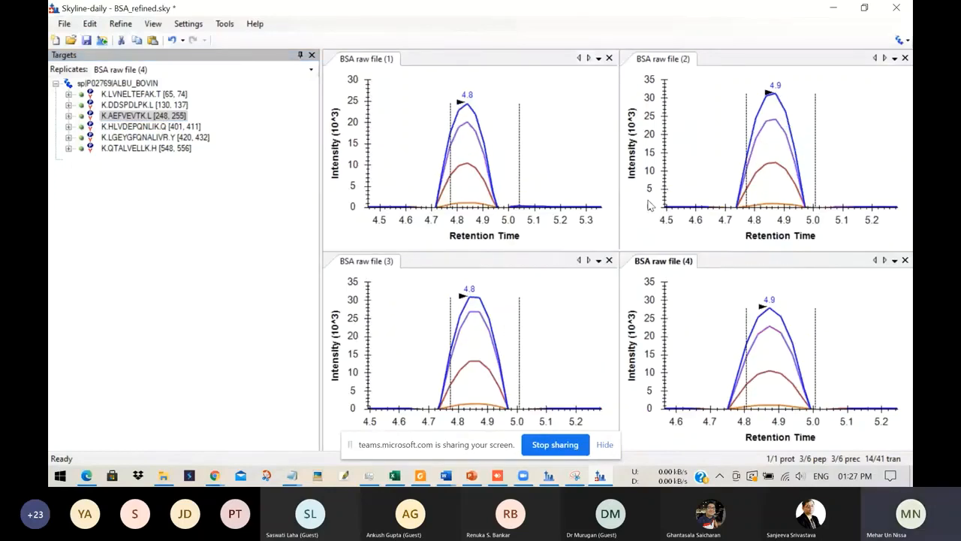
Step: Adjust the peak integration boundaries of LVNELTEFAK to about 5.9 to 6.1 min in all four BSA raw files
click(144, 95)
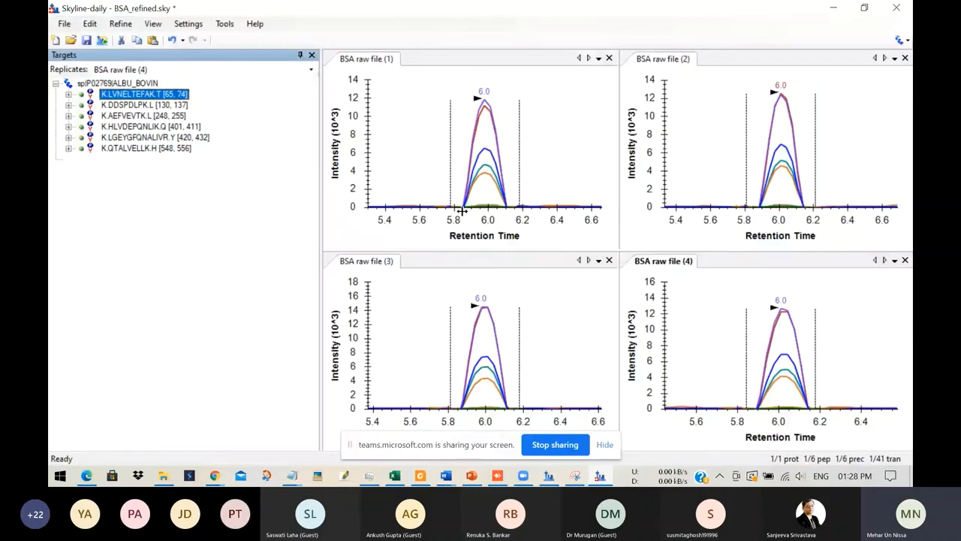
click(467, 150)
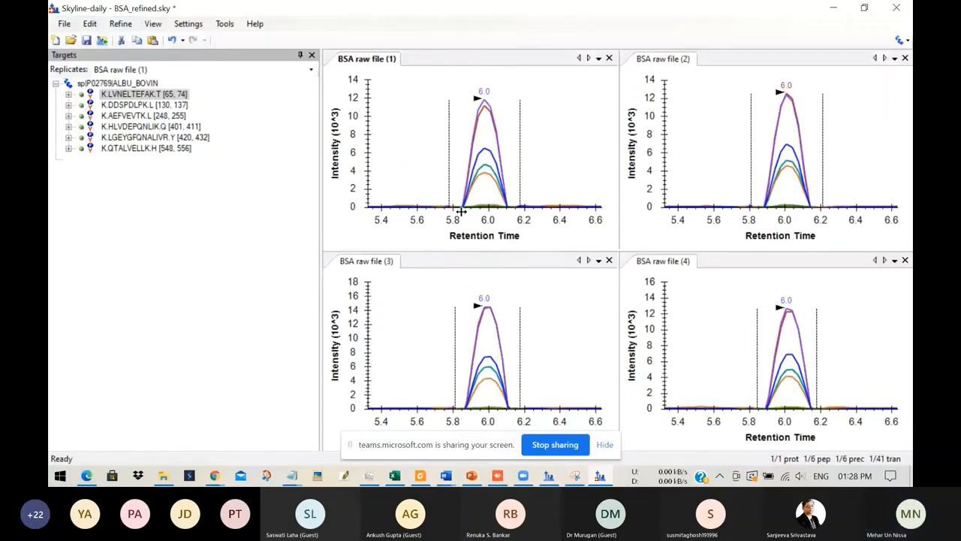
drag(461, 209, 507, 147)
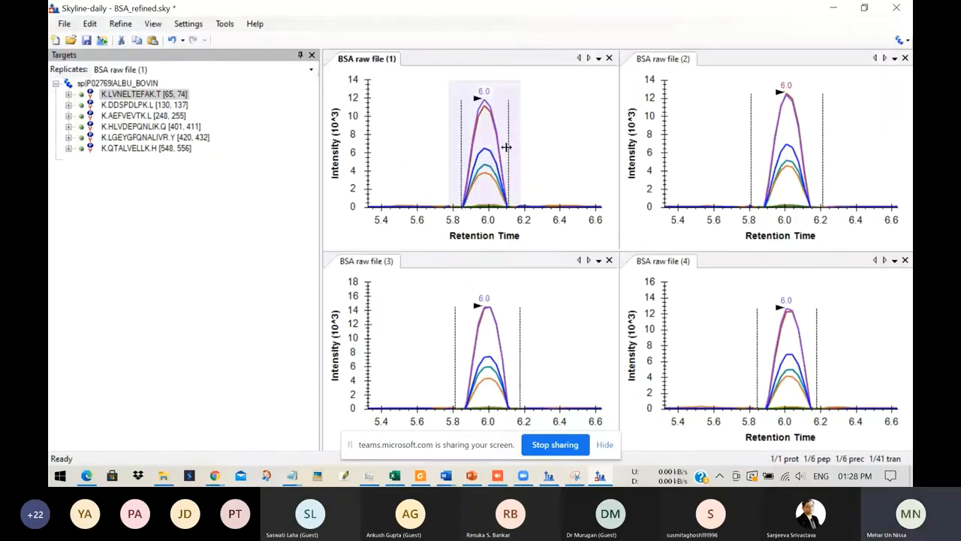
click(758, 223)
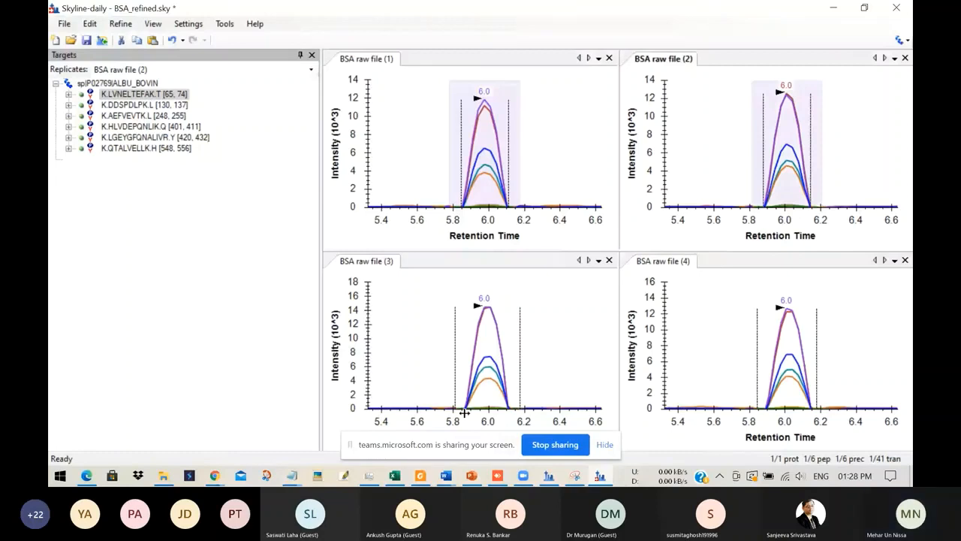
drag(464, 412, 514, 412)
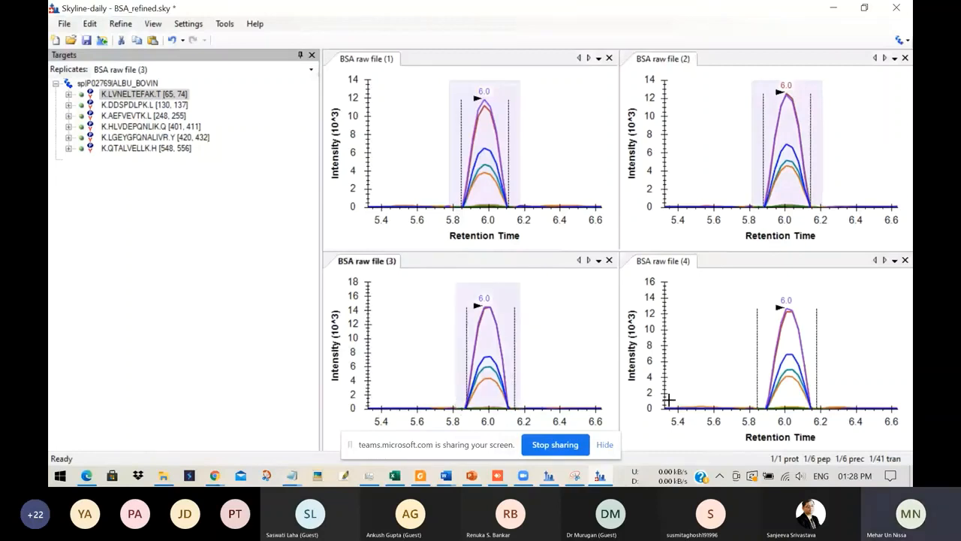
drag(763, 409, 816, 409)
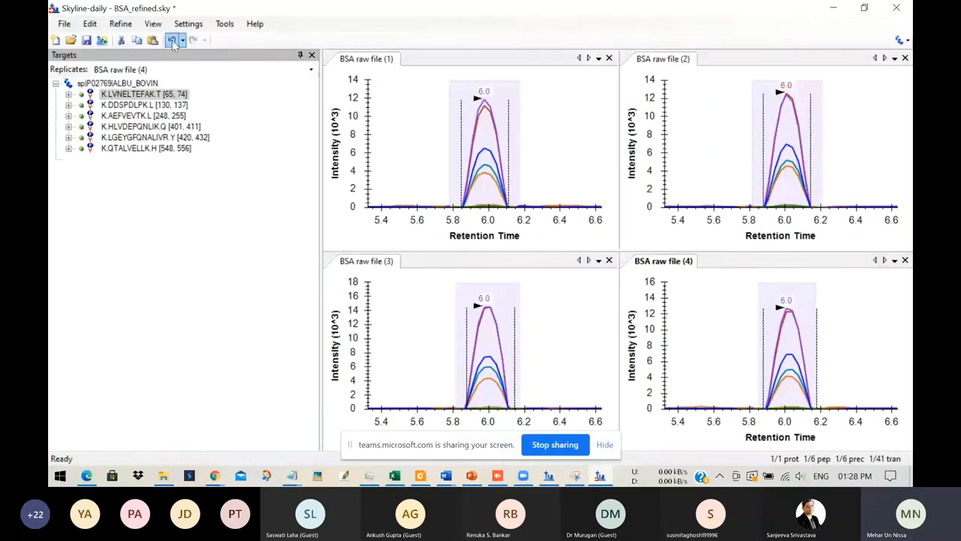
Step: Show the peak area replicate comparison for LVNELTEFAK and enlarge its graph below the chromatograms
click(152, 24)
mouse_move(225, 281)
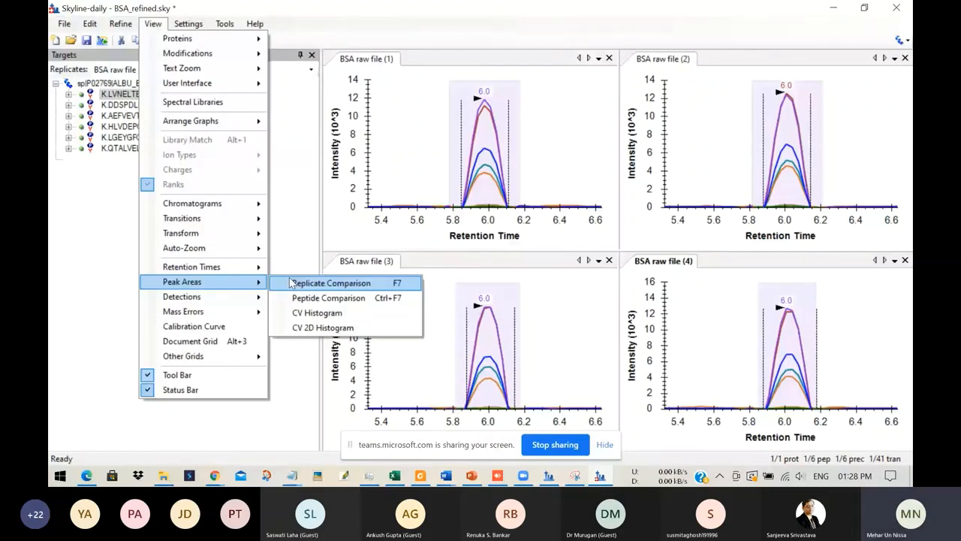
click(330, 283)
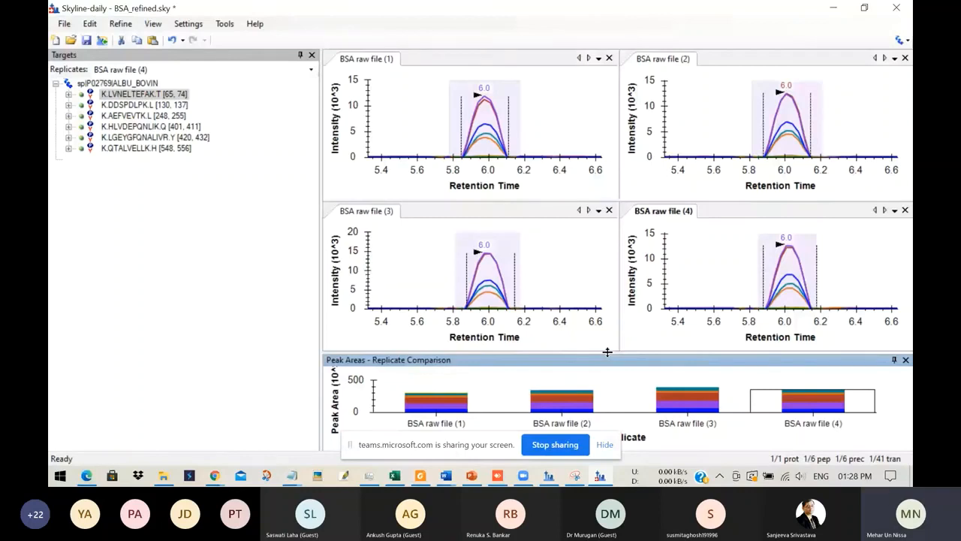
drag(608, 352, 608, 328)
drag(321, 196, 487, 195)
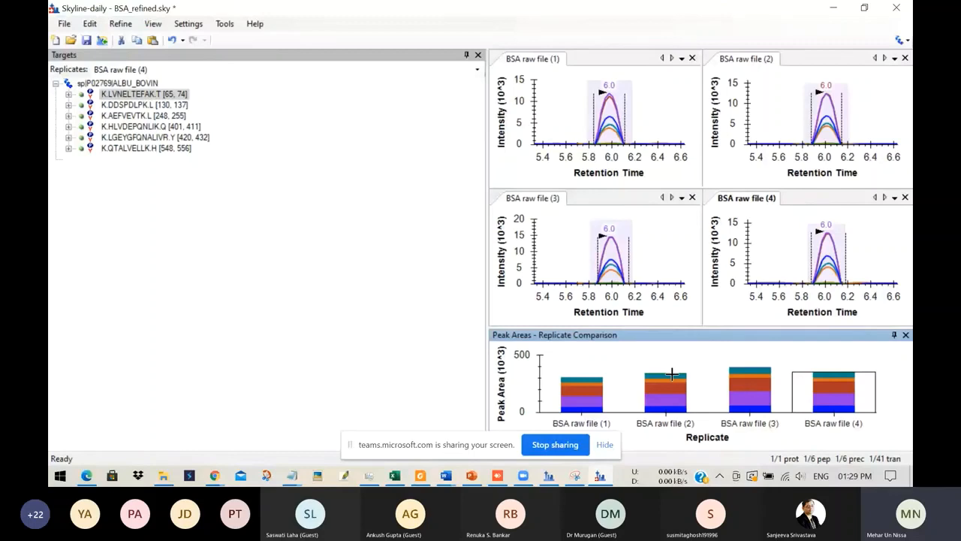
drag(683, 328, 690, 298)
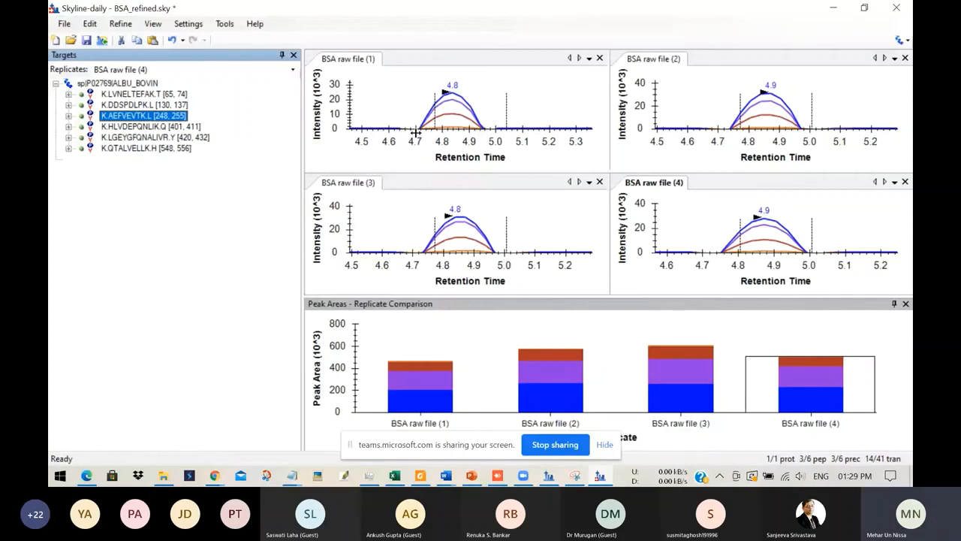
Step: Adjust the peak integration boundaries of AEFVEVTK to about 4.7 to 5.0 min in BSA raw files 1, 3 and 2
drag(415, 132, 486, 133)
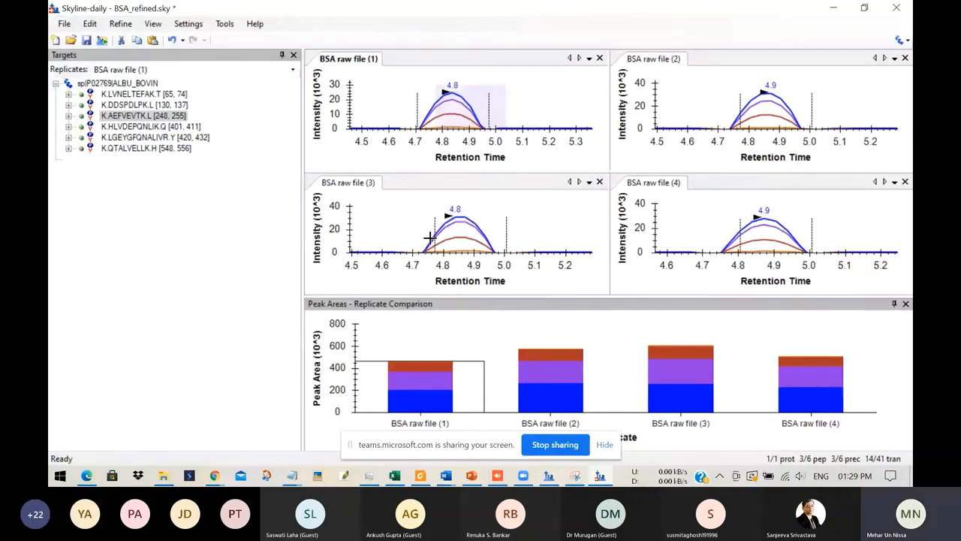
click(430, 238)
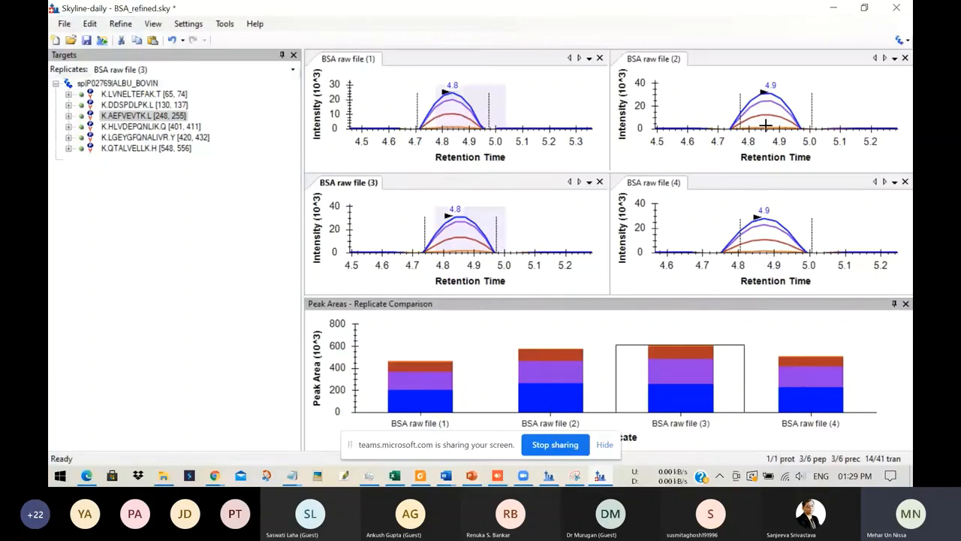
click(562, 344)
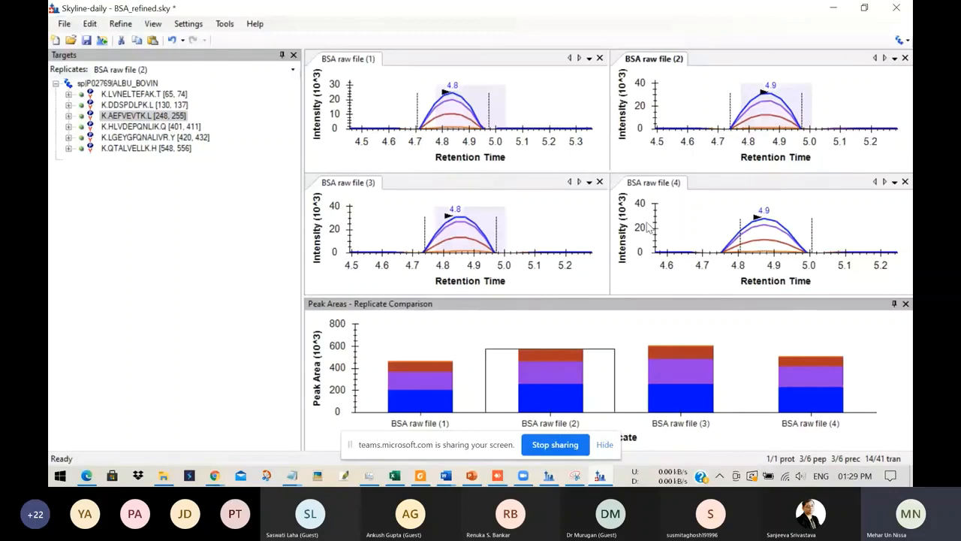
Step: Compare the integration boundaries and replicate peak areas of peptides AEFVEVTK, HLVDEPQNLIK and QTALVELLK
click(140, 116)
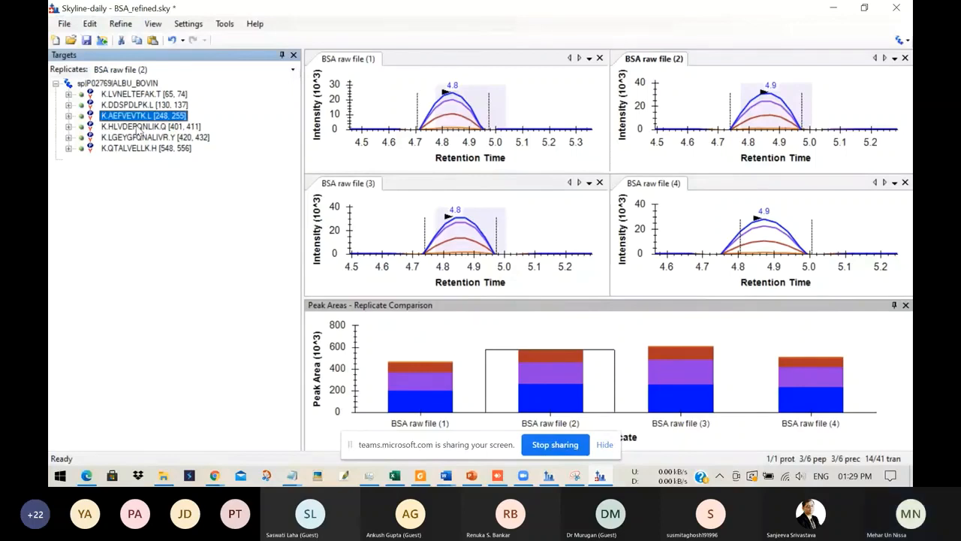
click(139, 127)
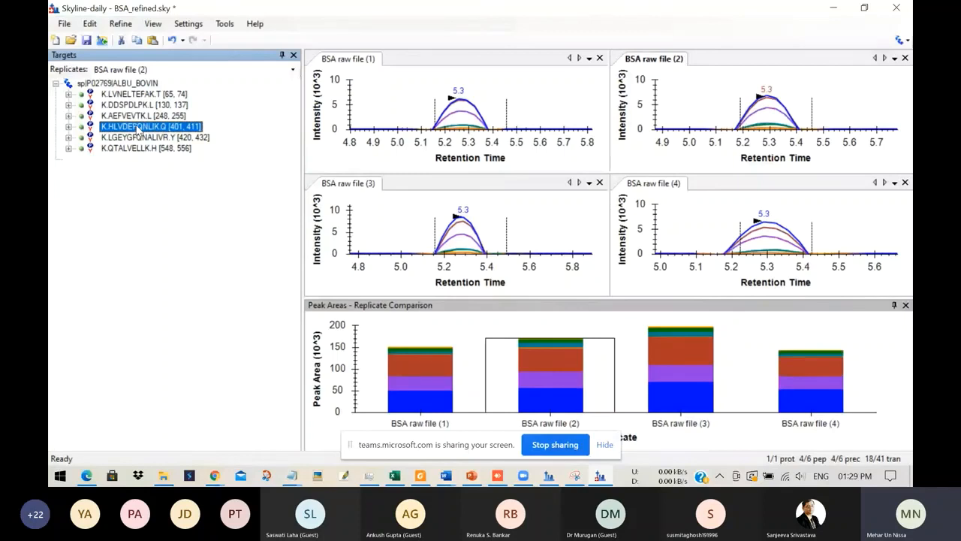
click(430, 135)
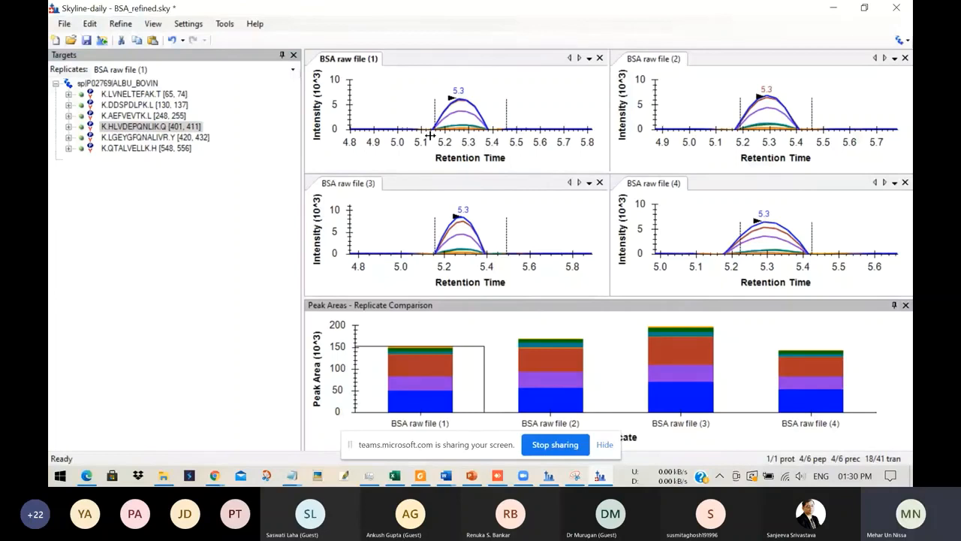
click(147, 149)
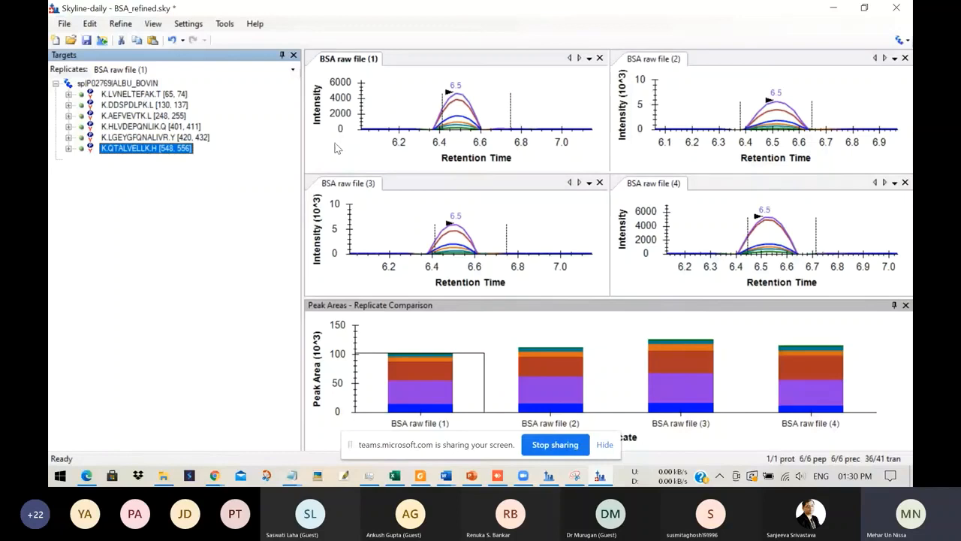
click(555, 385)
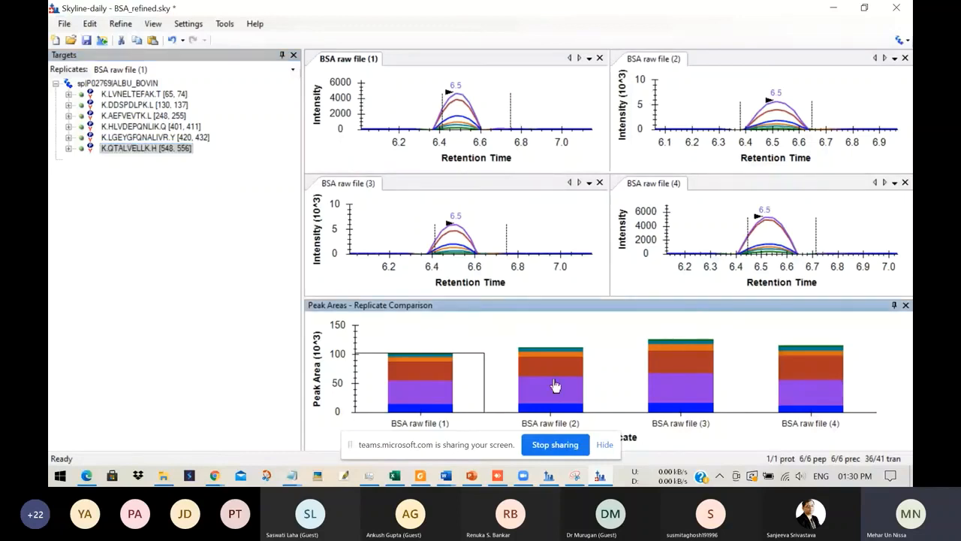